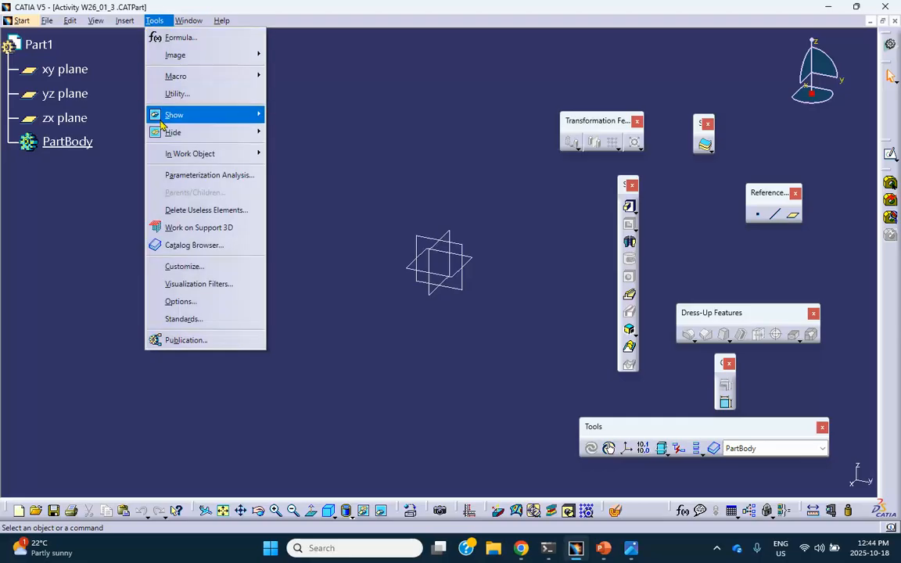
Keep Inch (in) as the length unit in the parameter and measure options and accept the settings
left_click(188, 300)
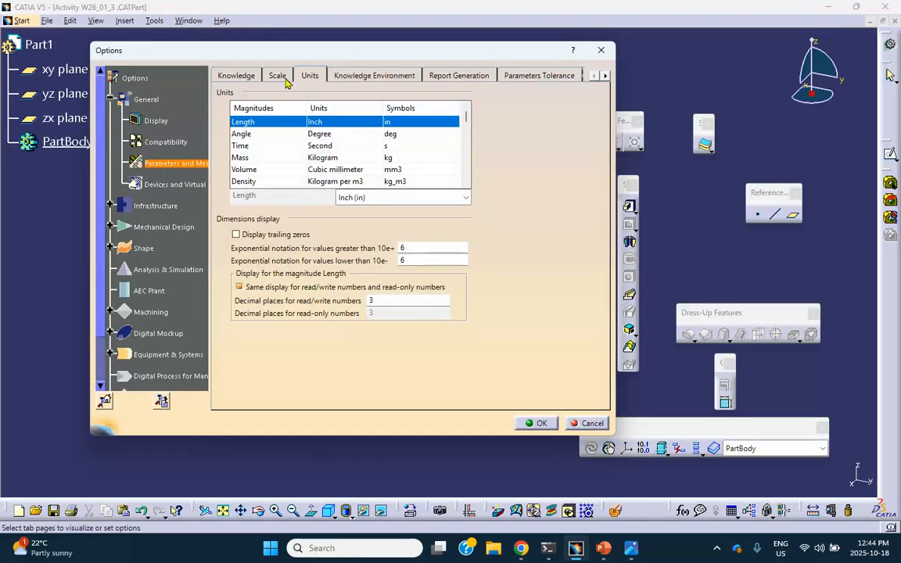
left_click(465, 197)
left_click(465, 197)
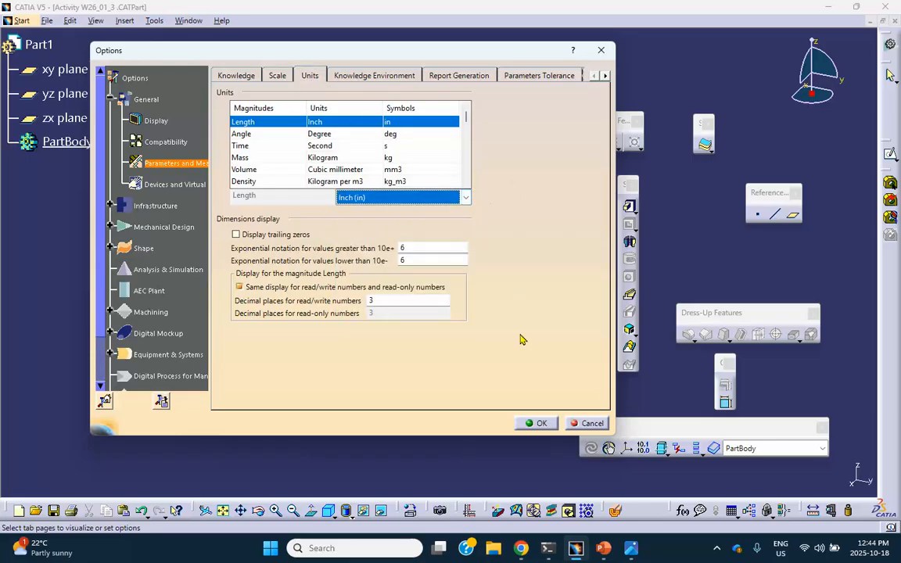
left_click(537, 423)
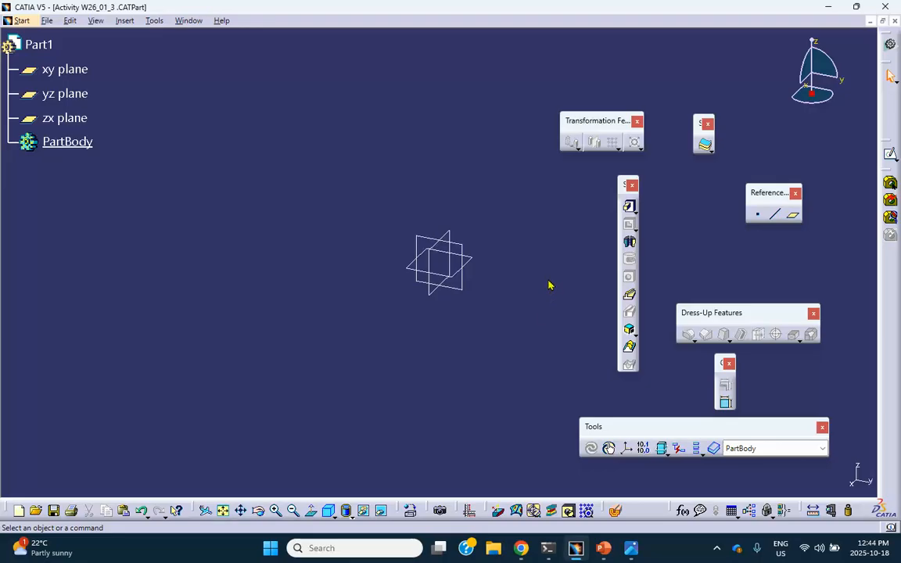
Open a new sketch on the yz plane
left_click(463, 251)
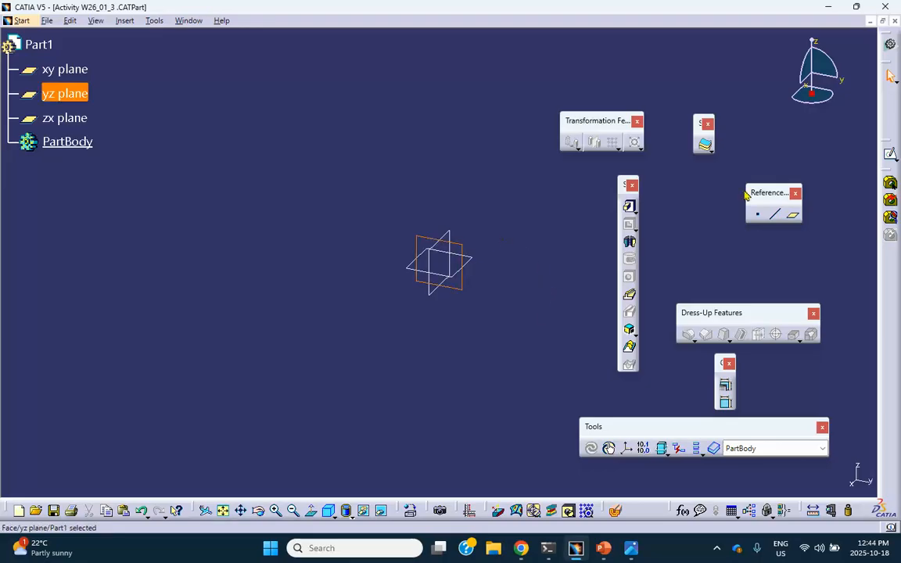
left_click(890, 154)
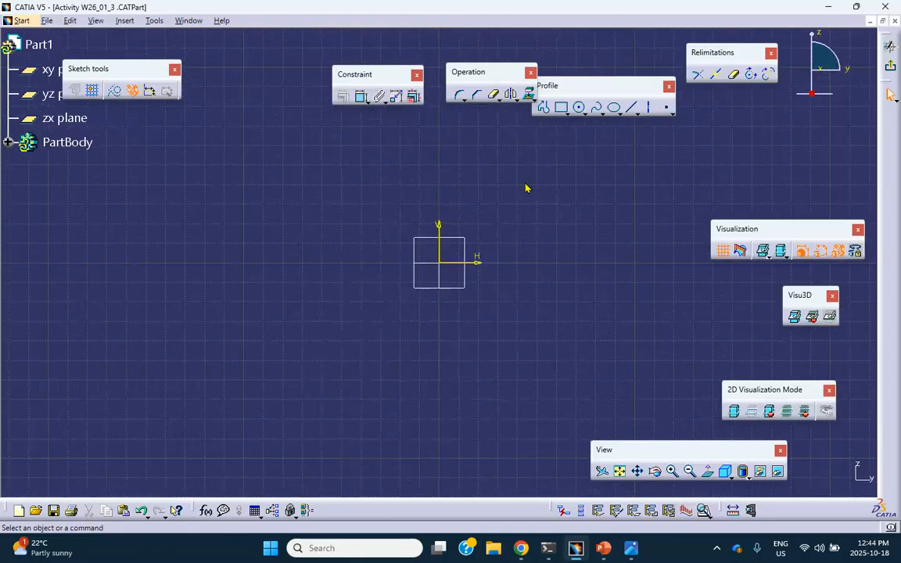
middle_click_drag(515, 190, 462, 243)
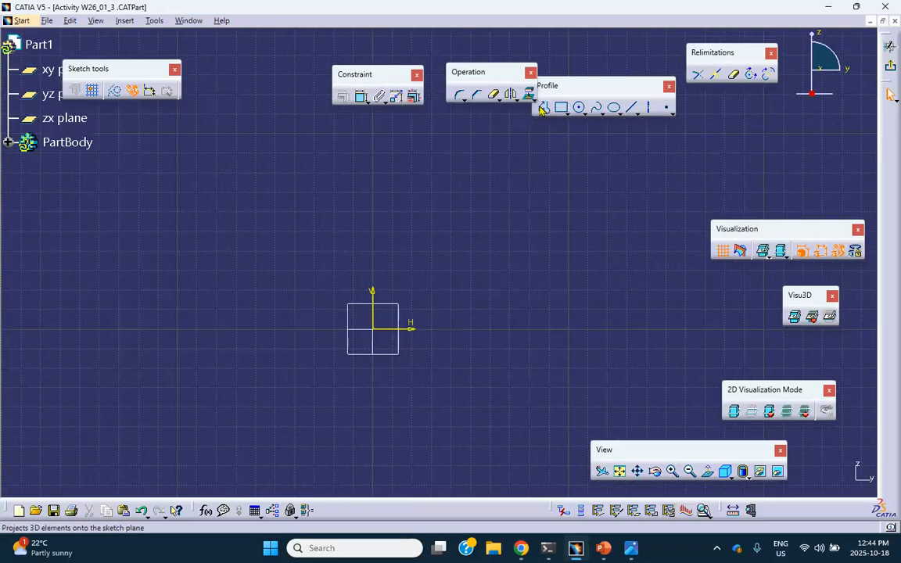
Sketch a closed stepped profile of horizontal and vertical lines, about 1.46 in wide and 3.19 in high, with its bottom edge on the horizontal axis
left_click(544, 108)
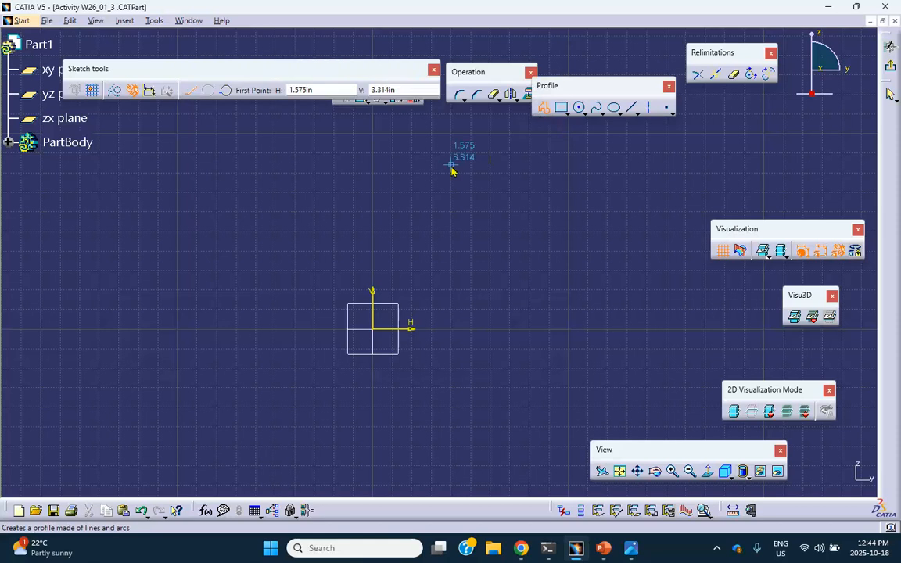
left_click(476, 170)
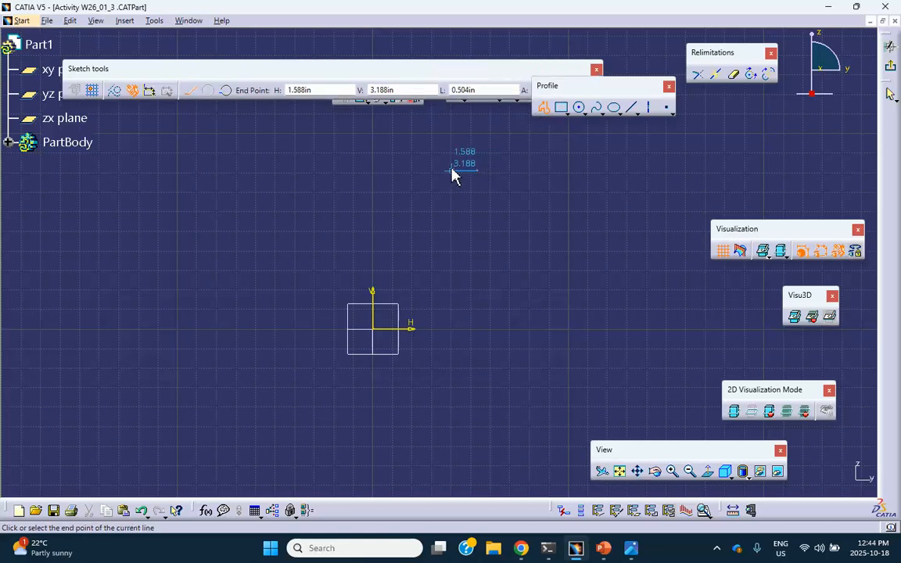
left_click(455, 170)
left_click(454, 253)
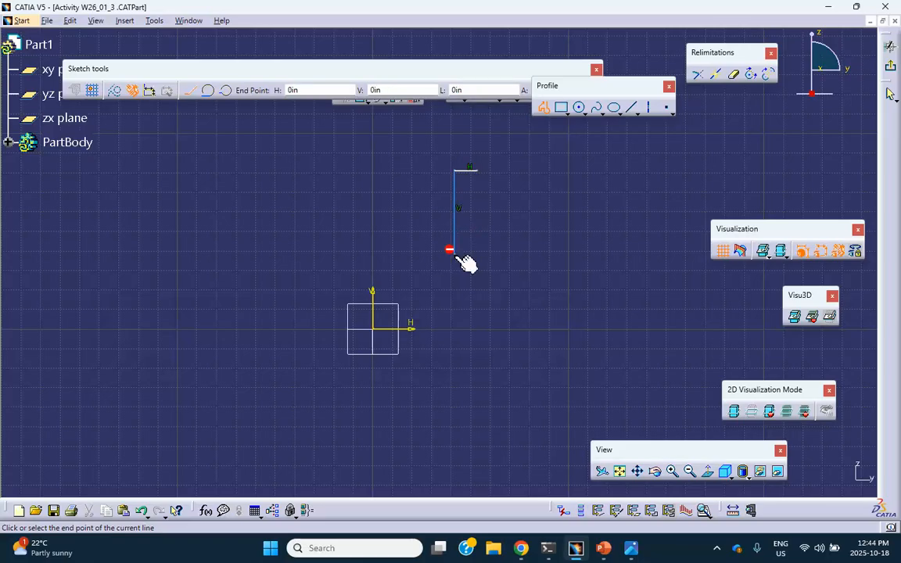
left_click(403, 254)
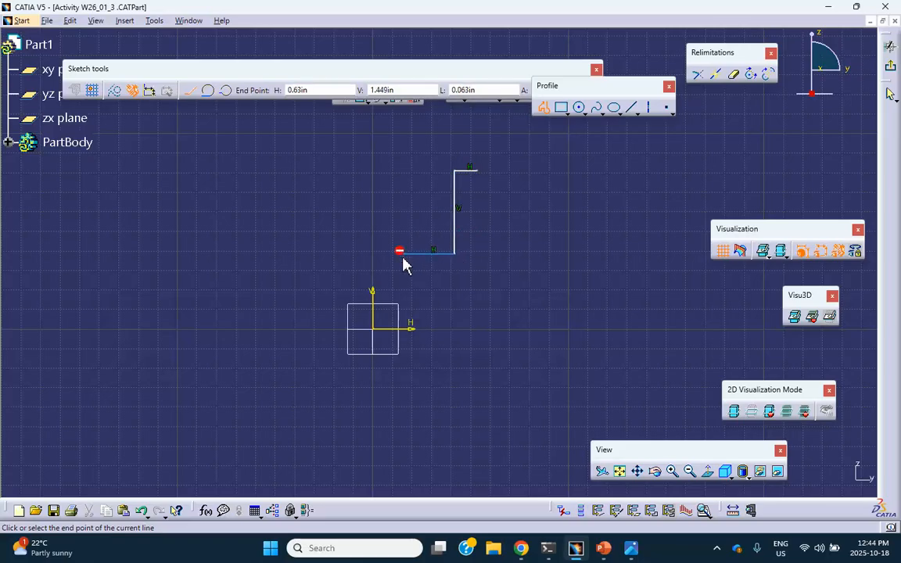
left_click(405, 329)
left_click(419, 328)
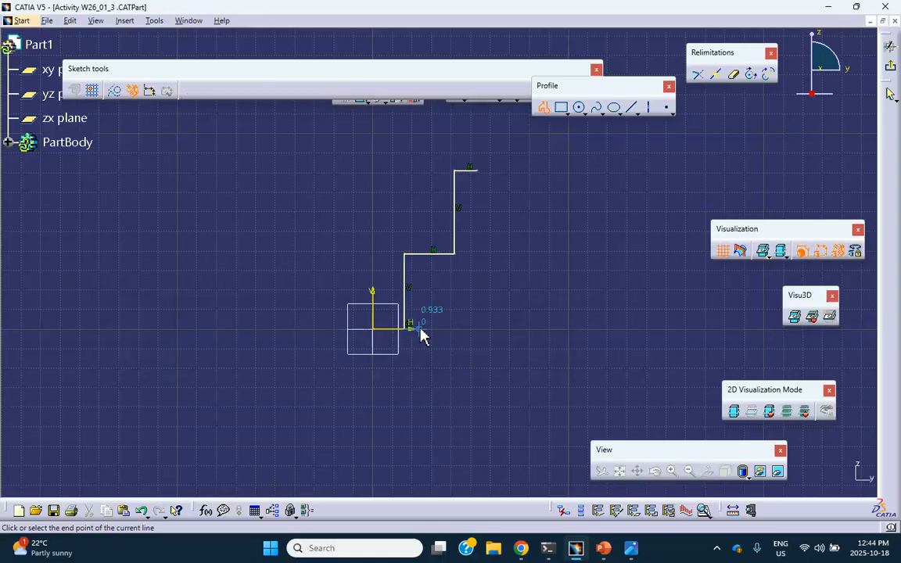
left_click(420, 270)
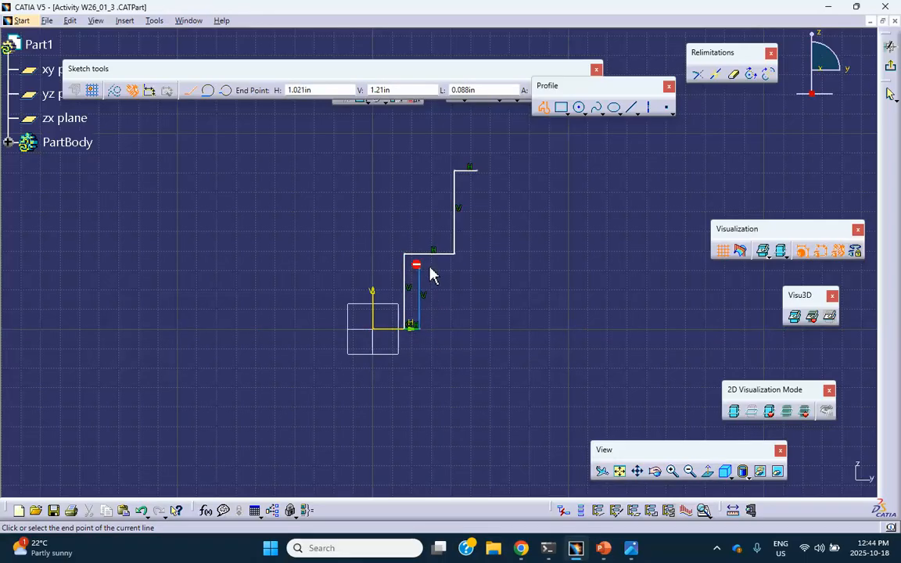
left_click(476, 269)
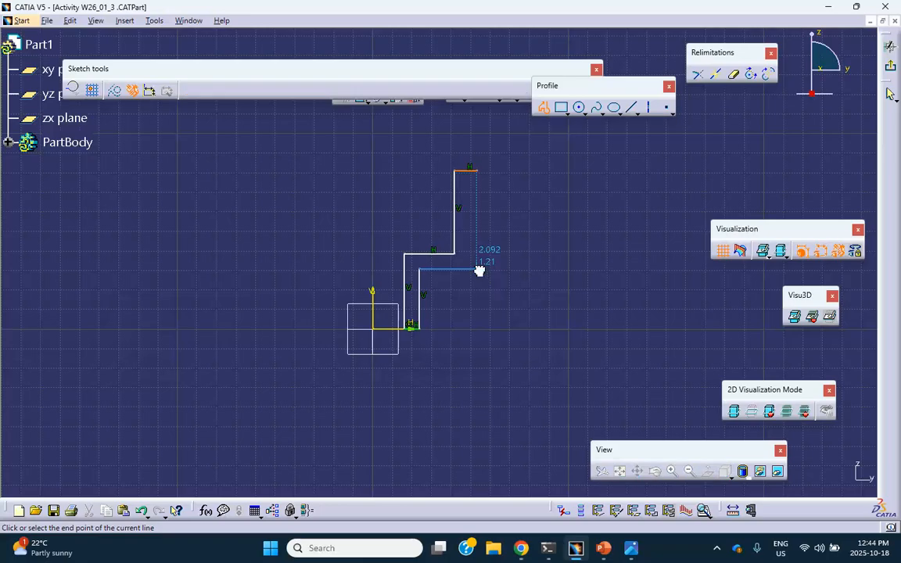
double_click(477, 172)
left_click(583, 235)
Dimension the profile's overall height between its top and bottom edges and set it to 8 in
mouse_move(549, 240)
middle_mouse_down()
mouse_move(583, 235)
mouse_move(583, 228)
mouse_move(514, 221)
middle_mouse_up()
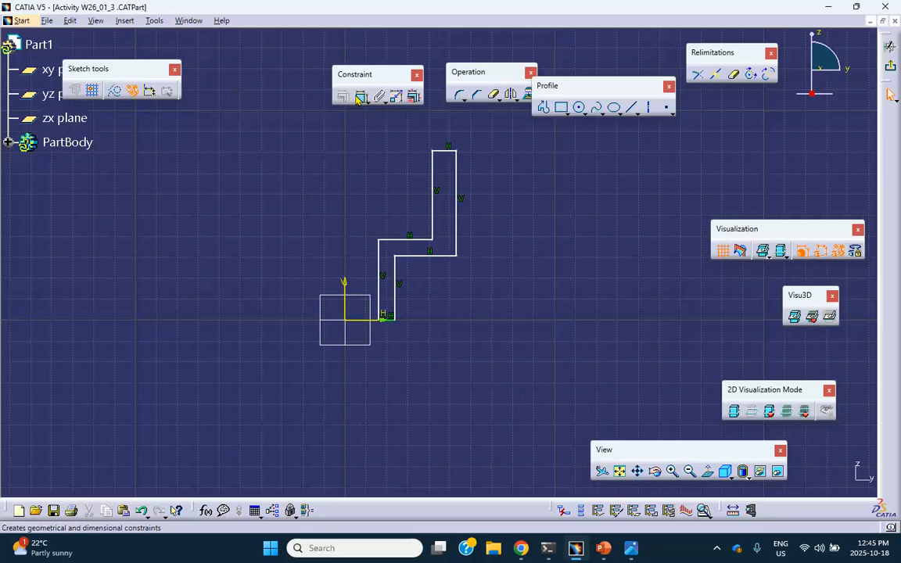
left_click(361, 98)
left_click(451, 156)
left_click(380, 321)
left_click(521, 290)
double_click(526, 287)
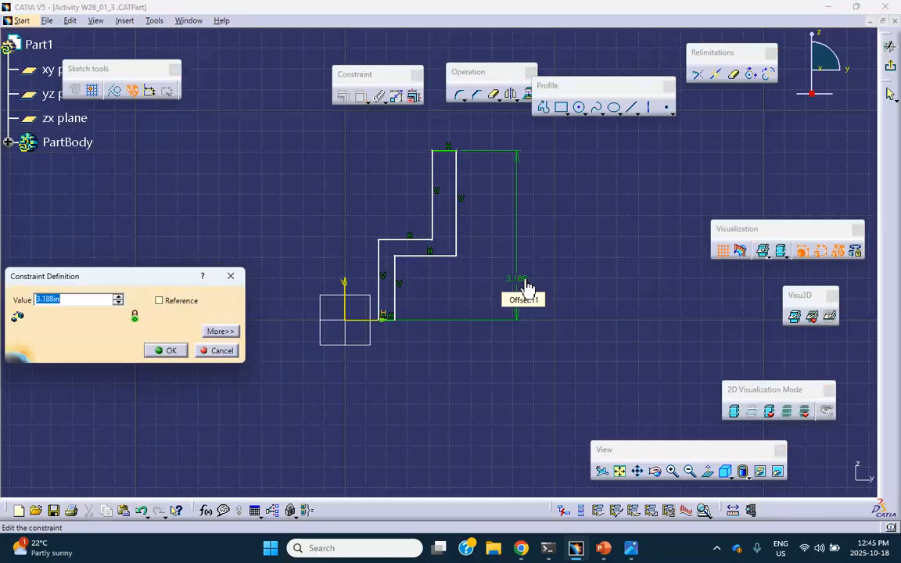
type("8")
key("Return")
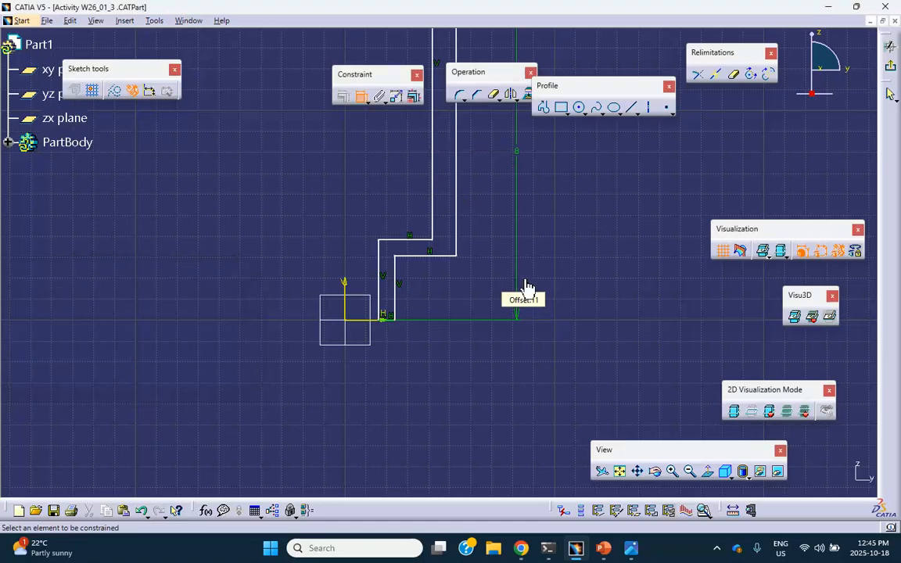
Dimension the profile's overall width between its outermost vertical lines and set it to 5 in
middle_click_drag(462, 229, 463, 315)
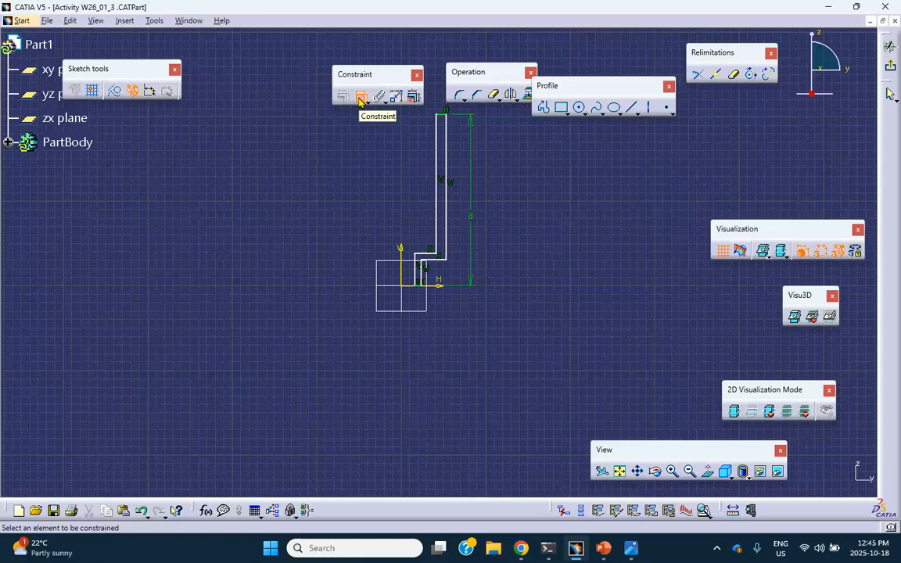
left_click(423, 268)
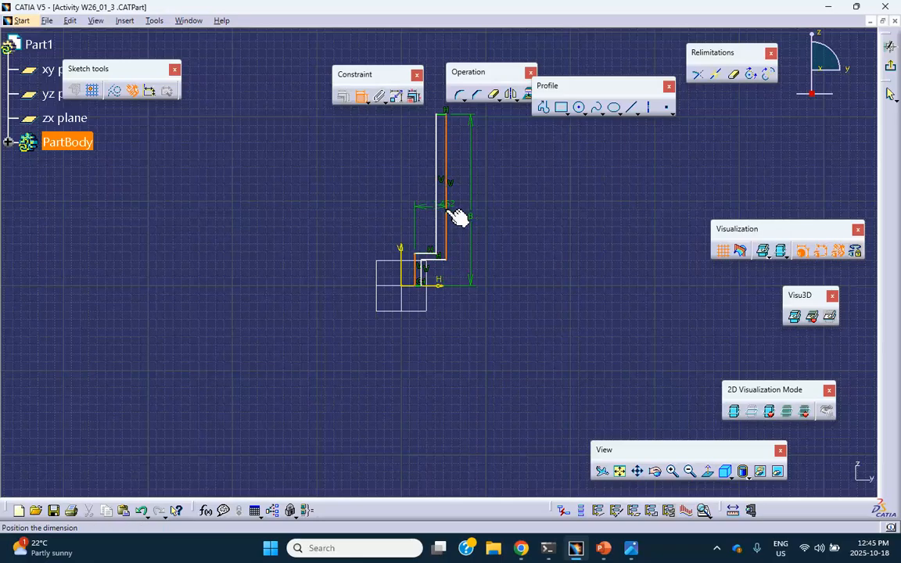
left_click(436, 348)
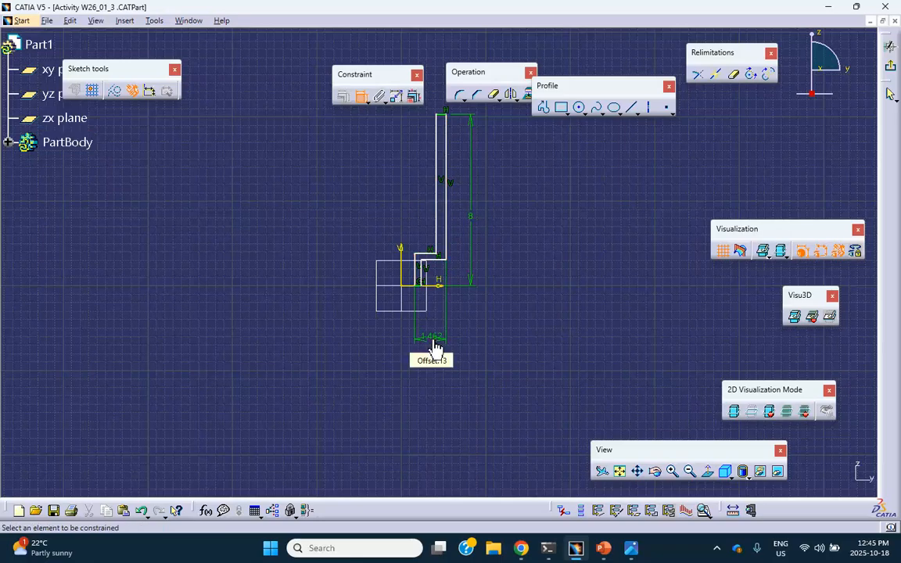
double_click(436, 346)
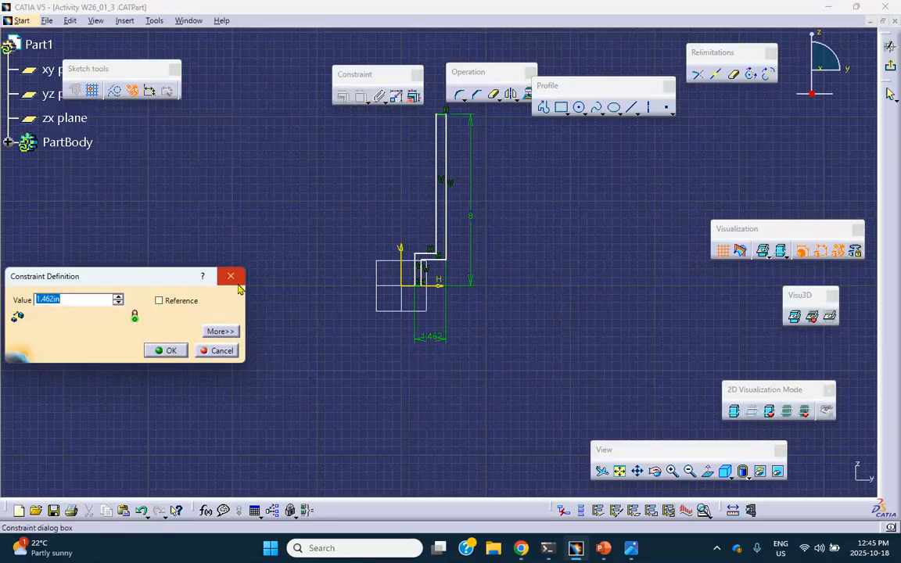
type("5")
key("Return")
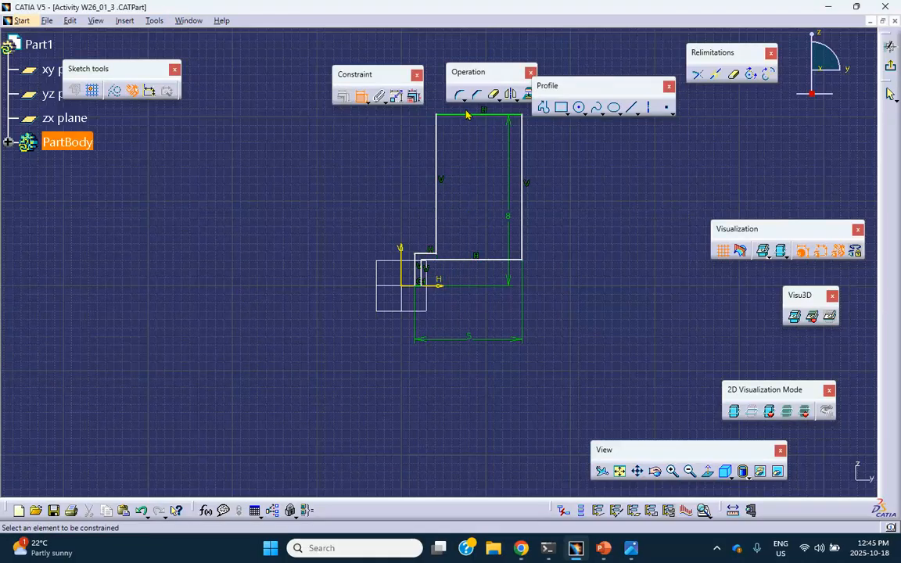
Dimension the length of the profile's top edge and set it to 1 in
left_click(474, 116)
left_click(469, 139)
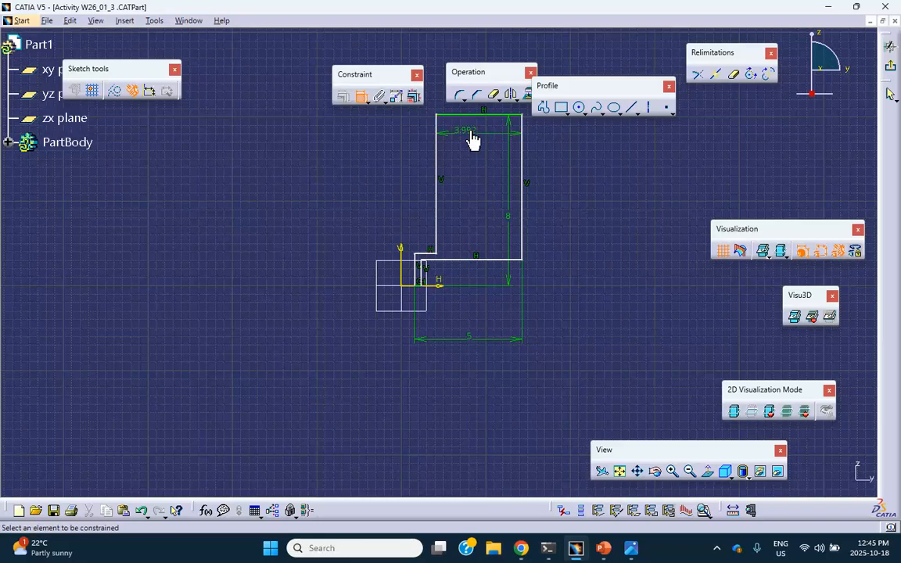
double_click(471, 137)
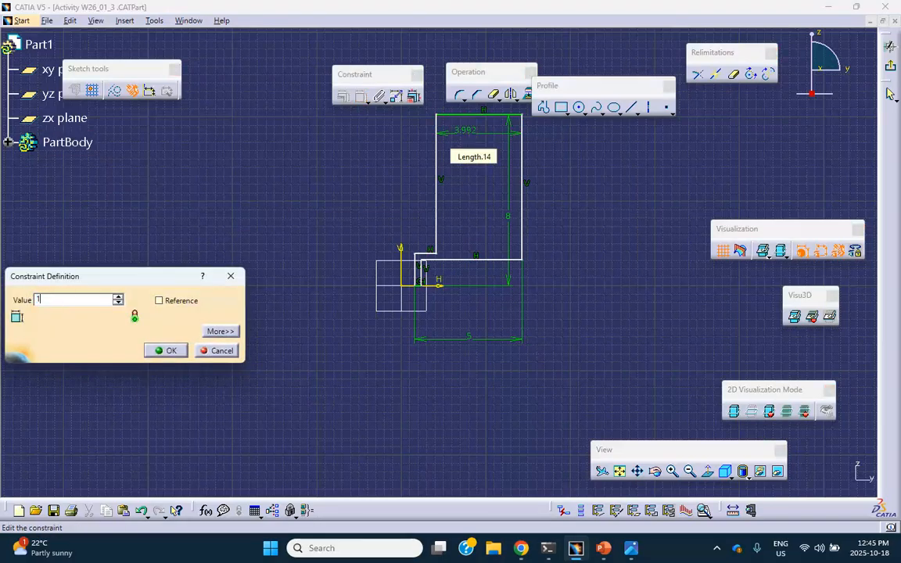
key("Return")
Dimension the length of the profile's bottom edge and set it to 1 in
mouse_move(438, 231)
middle_mouse_down()
mouse_move(438, 176)
mouse_move(410, 296)
middle_mouse_up()
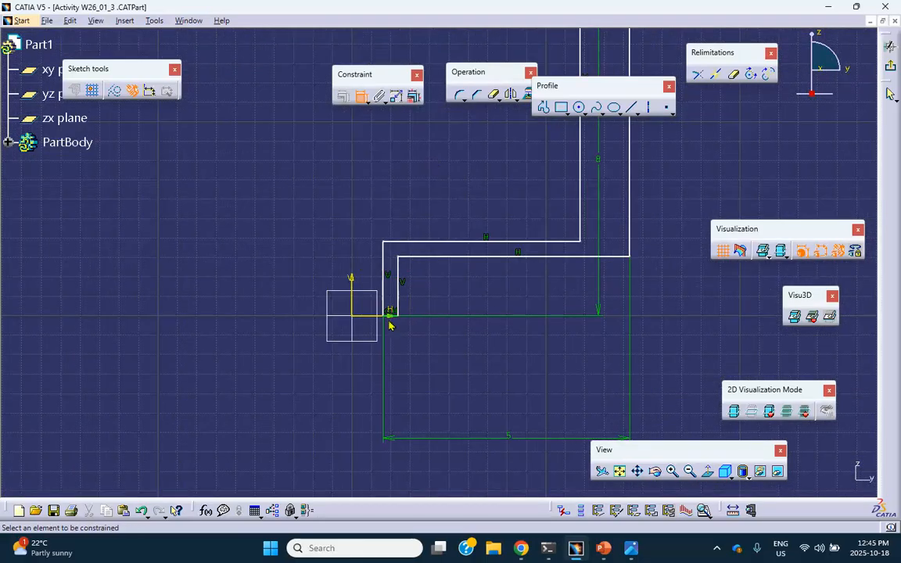
left_click(394, 314)
left_click(397, 342)
double_click(407, 346)
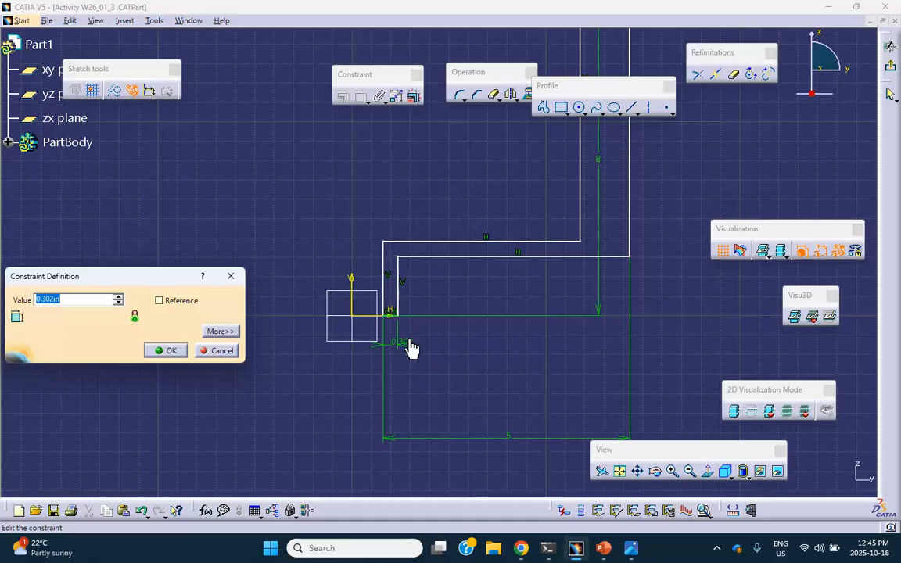
type("1")
key("Return")
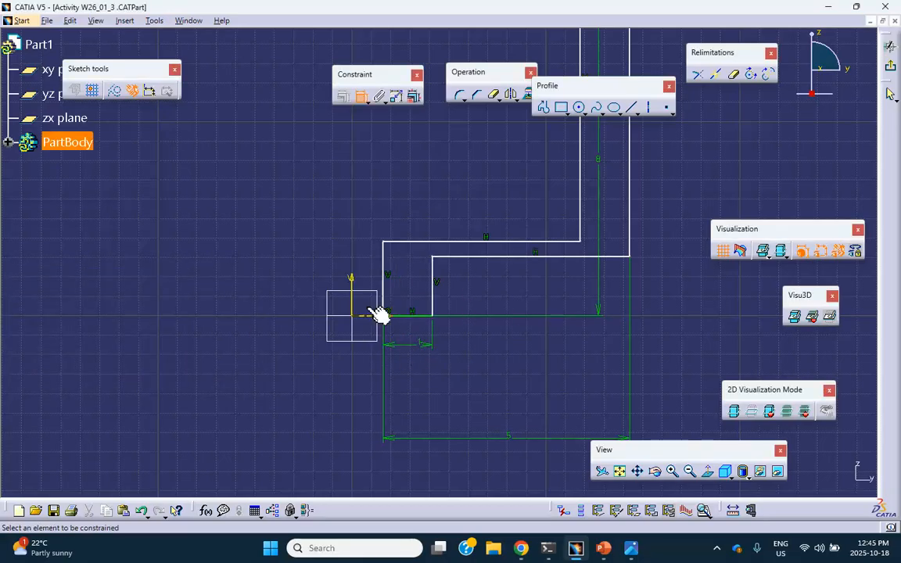
Check the reference flange drawing and dimension the lower horizontal step line's height above the bottom edge, keeping its drawn value
left_click(517, 257)
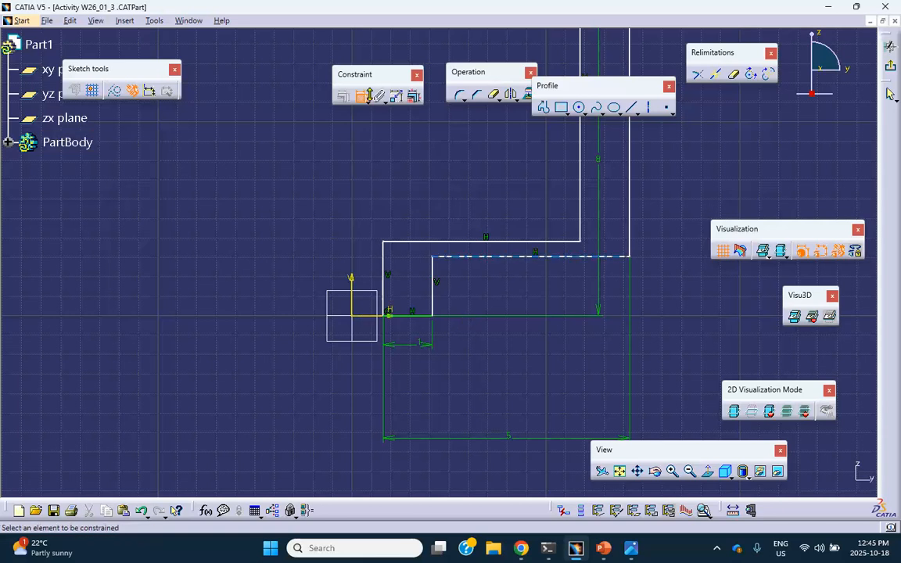
left_click(631, 548)
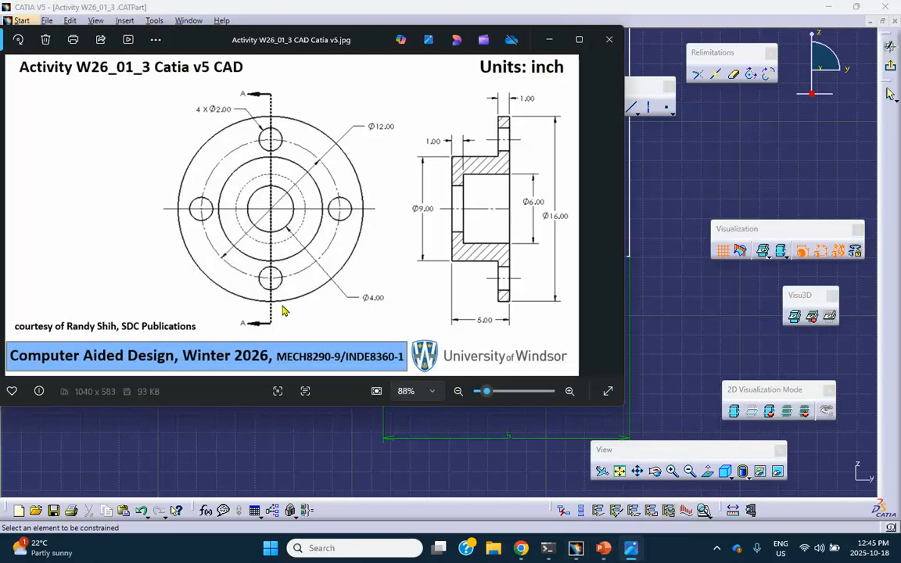
left_click(730, 192)
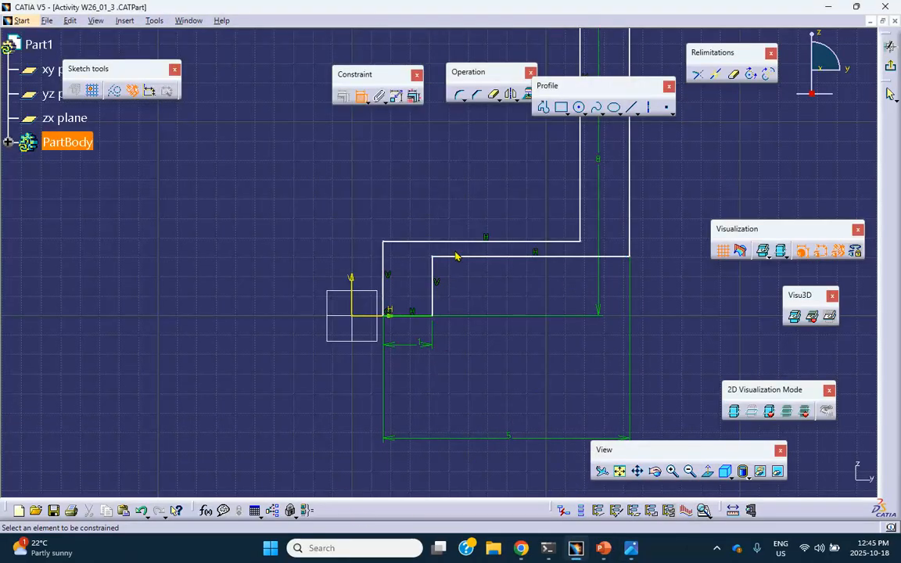
left_click(418, 315)
left_click(479, 260)
left_click(288, 278)
double_click(288, 277)
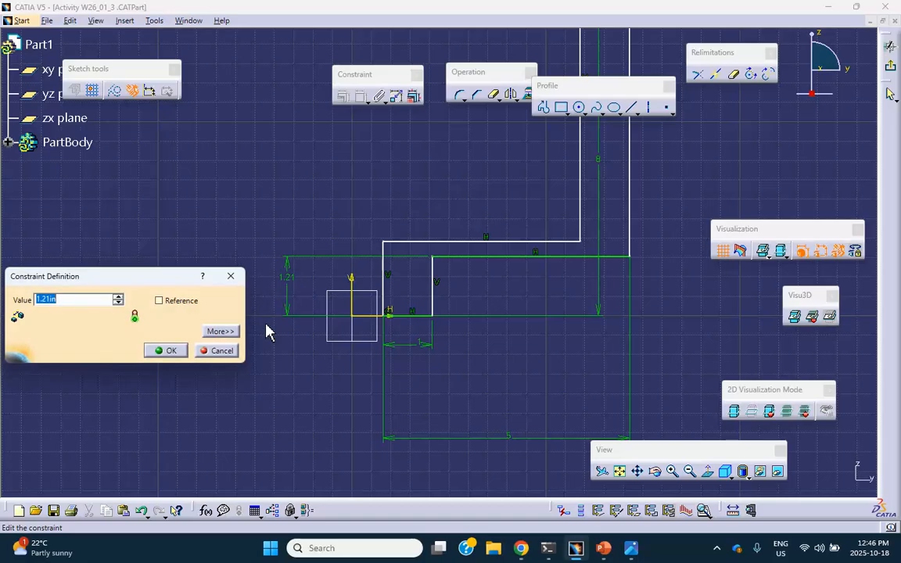
key("Return")
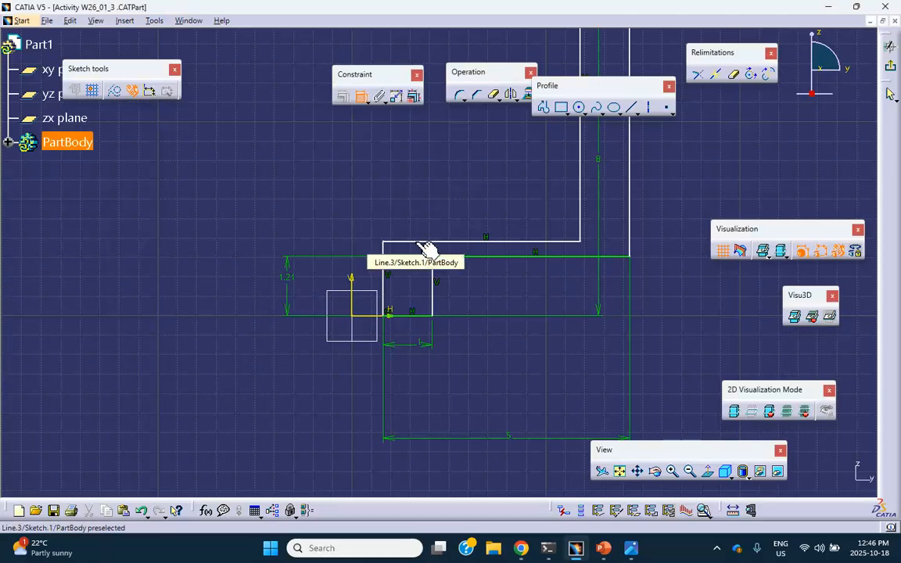
Dimension the upper horizontal step line's height above the bottom edge and set it to 4.5 in
left_click(420, 243)
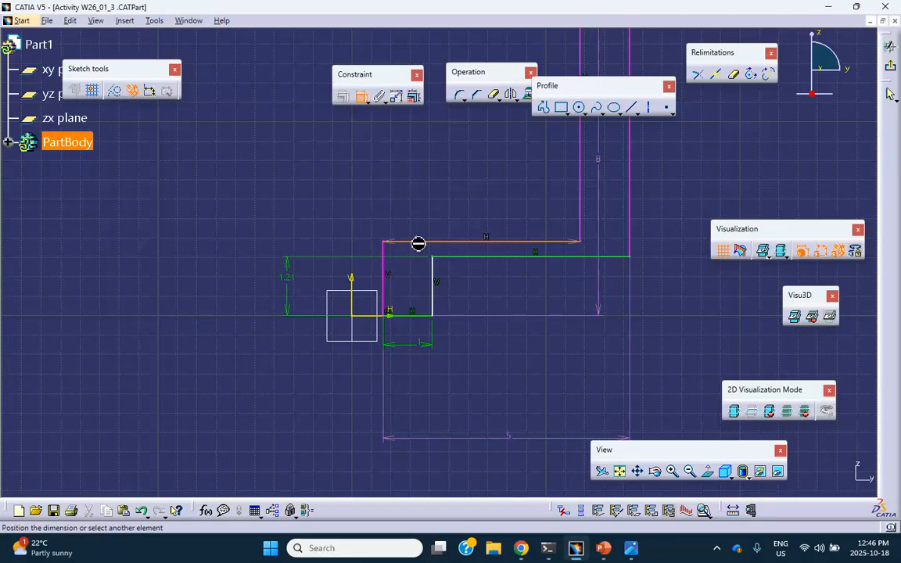
left_click(389, 317)
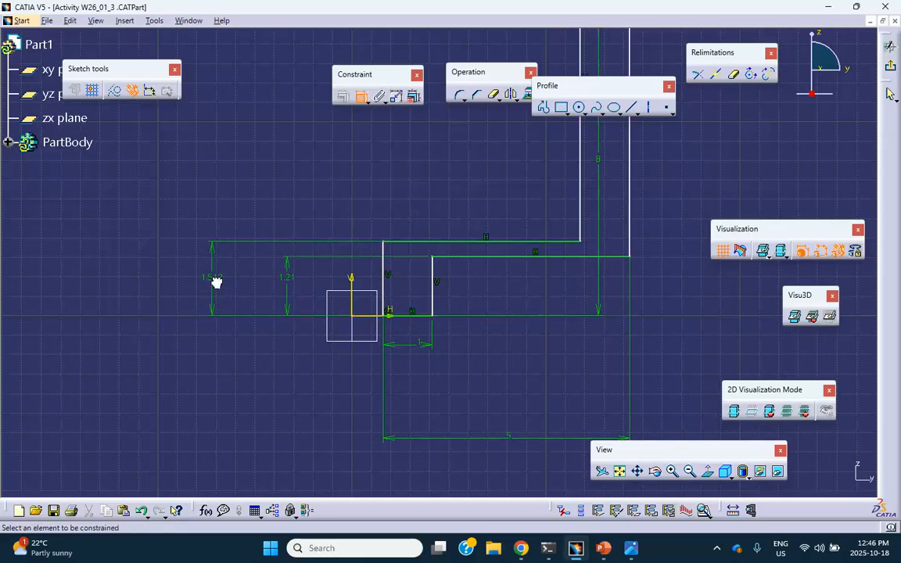
double_click(217, 288)
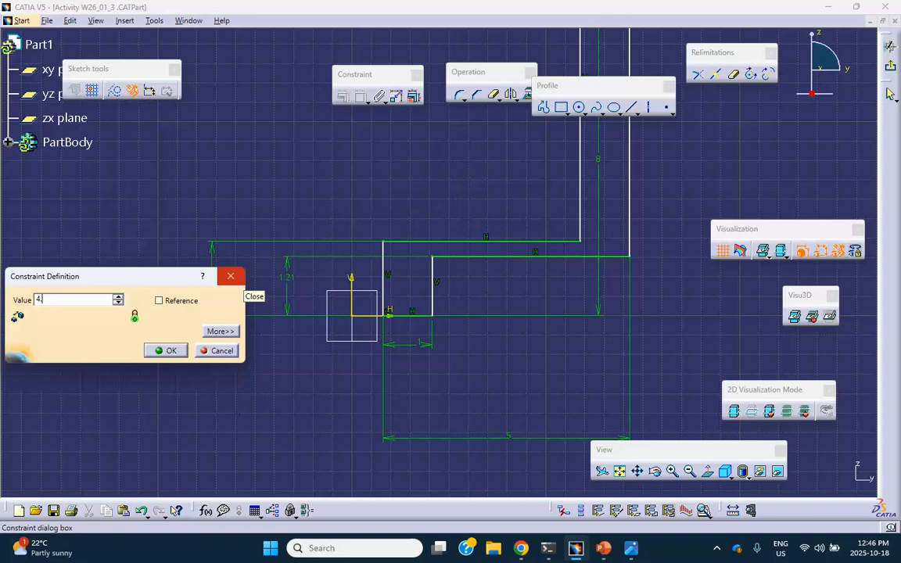
left_click(239, 279)
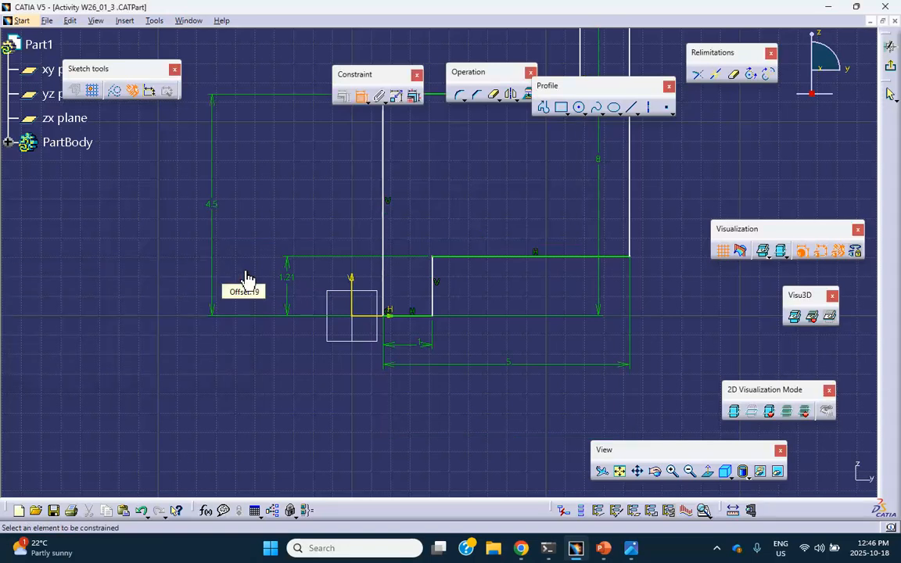
Set the lower horizontal step line's height above the bottom edge to 3 in and check the profile against the reference drawing
double_click(287, 283)
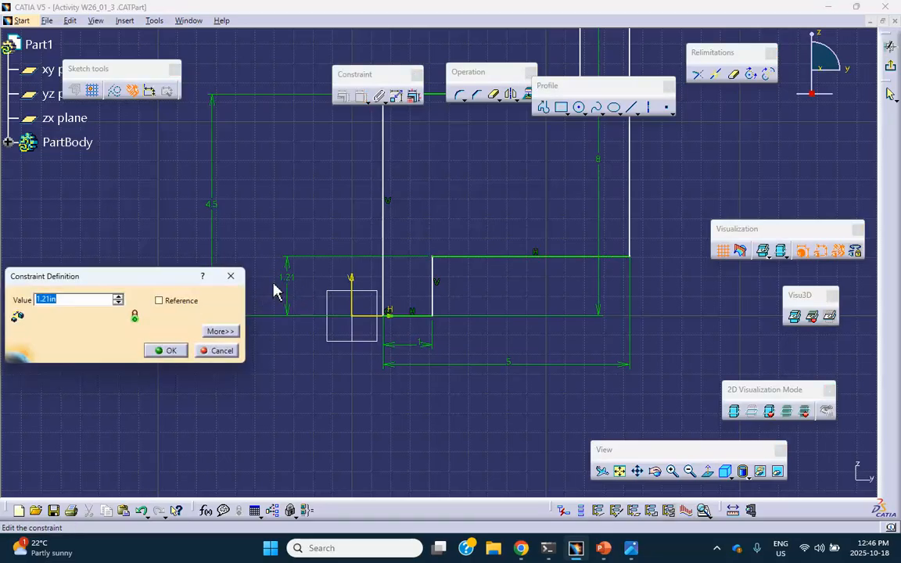
type("3")
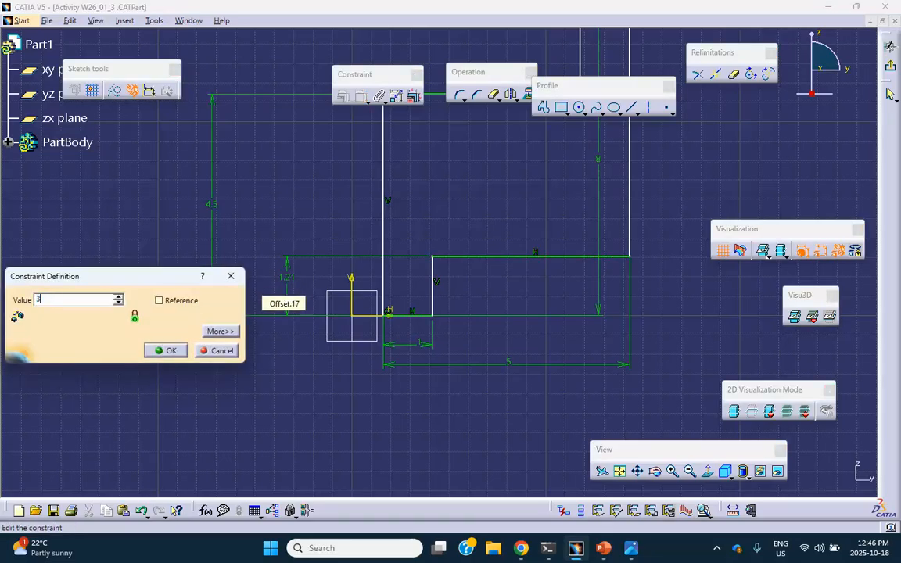
key("Return")
middle_click_drag(481, 266, 486, 340)
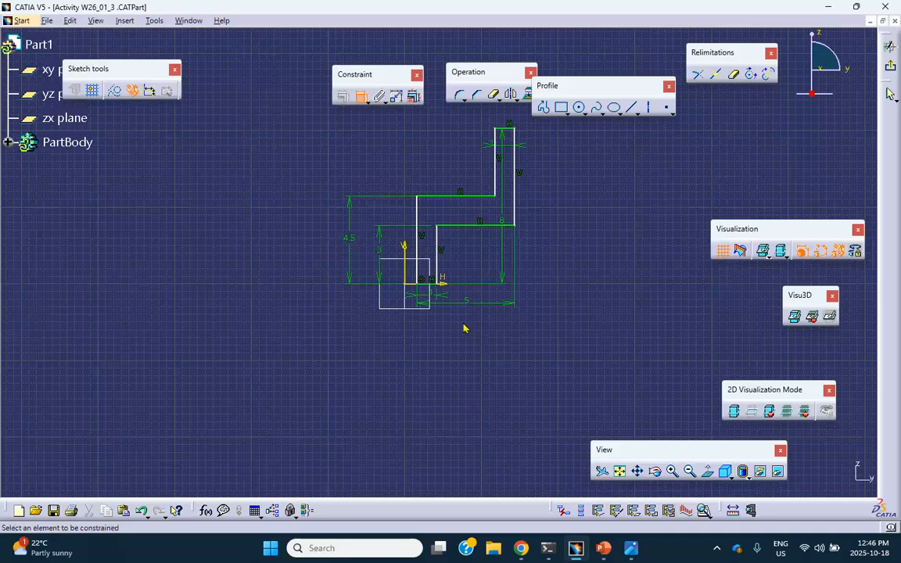
left_click(630, 548)
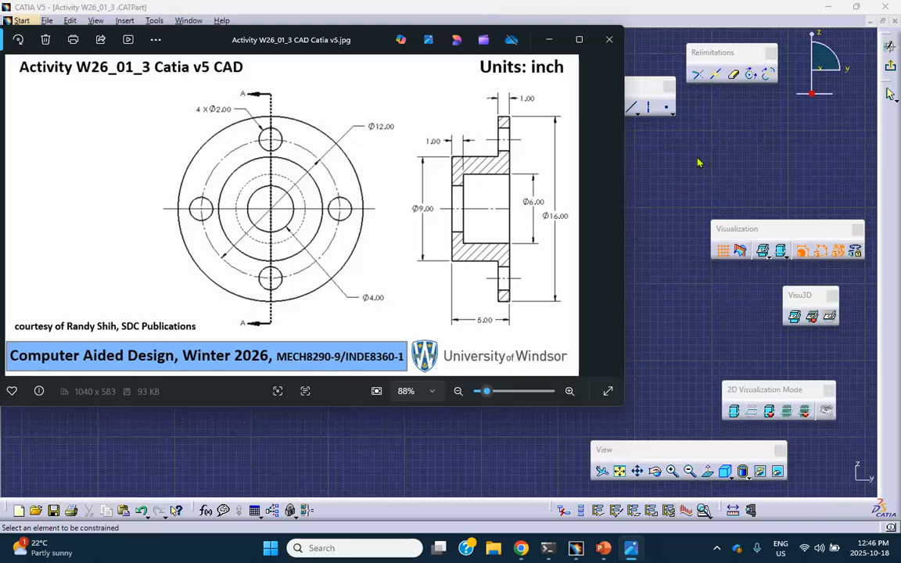
left_click(739, 76)
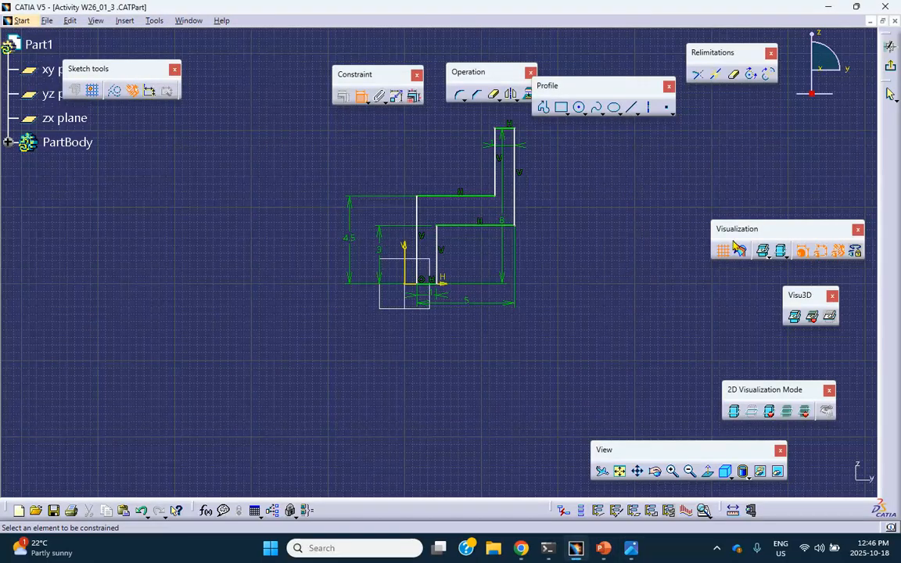
Exit the sketch and revolve the profile 360 degrees about the Y axis with the Shaft command
left_click(890, 94)
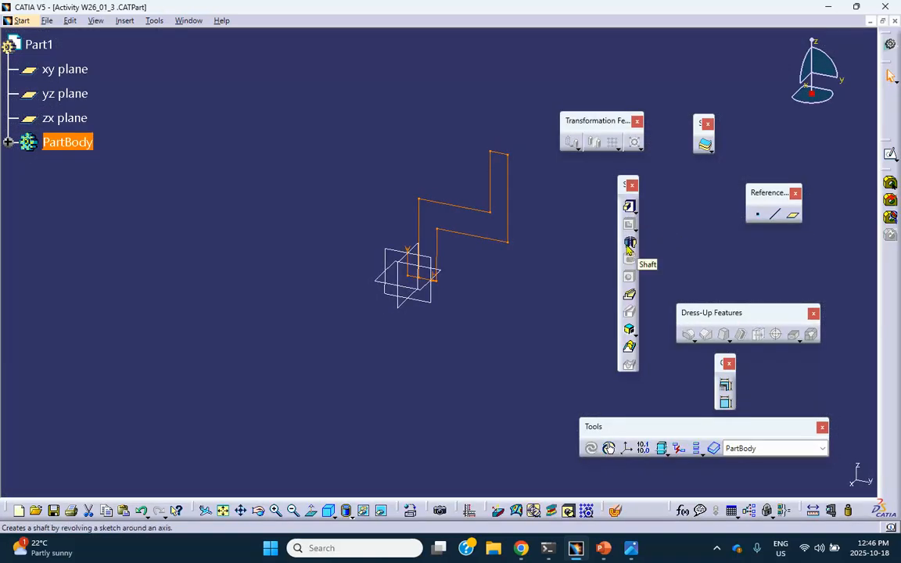
left_click(630, 245)
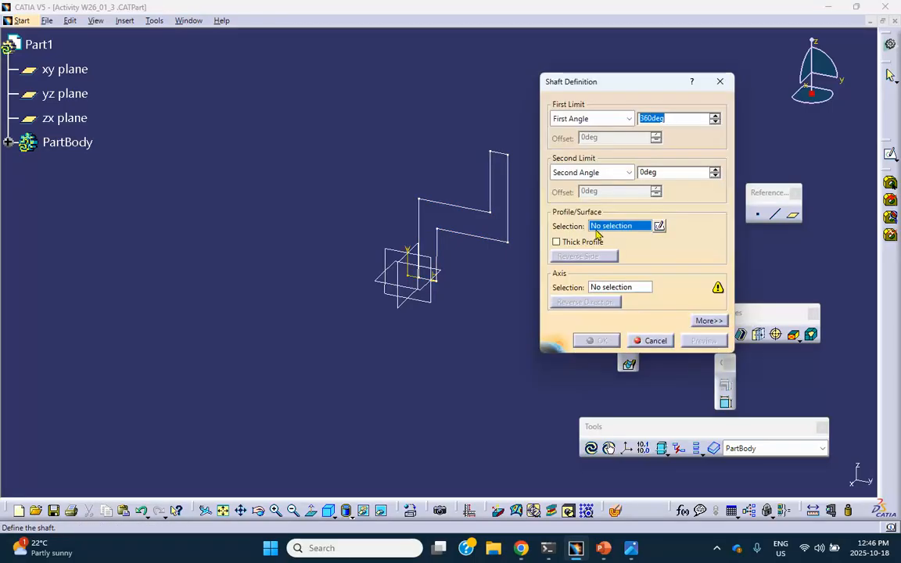
left_click(516, 208)
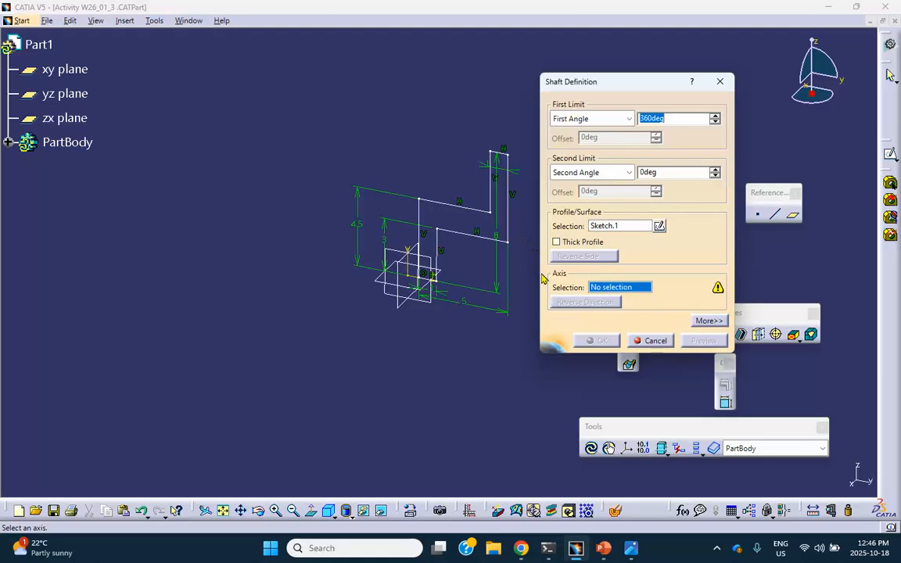
right_click(624, 289)
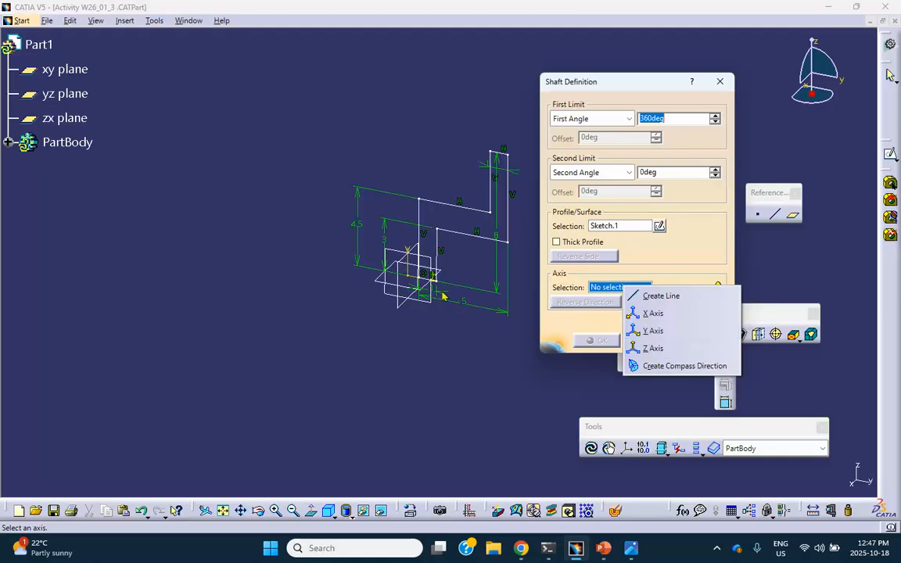
left_click(649, 331)
left_click(600, 341)
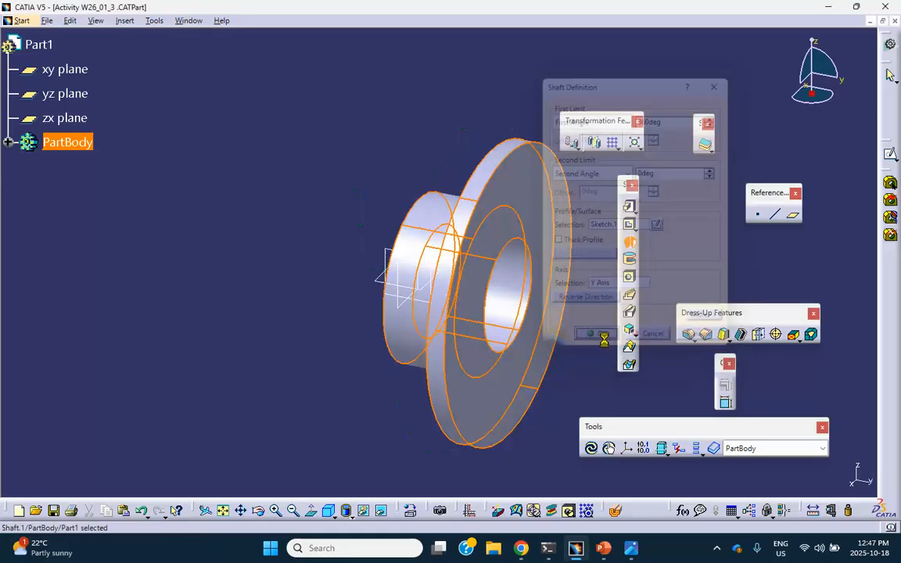
Start a new sketch on the flat outer face of the large flange
middle_click_drag(593, 348, 373, 129)
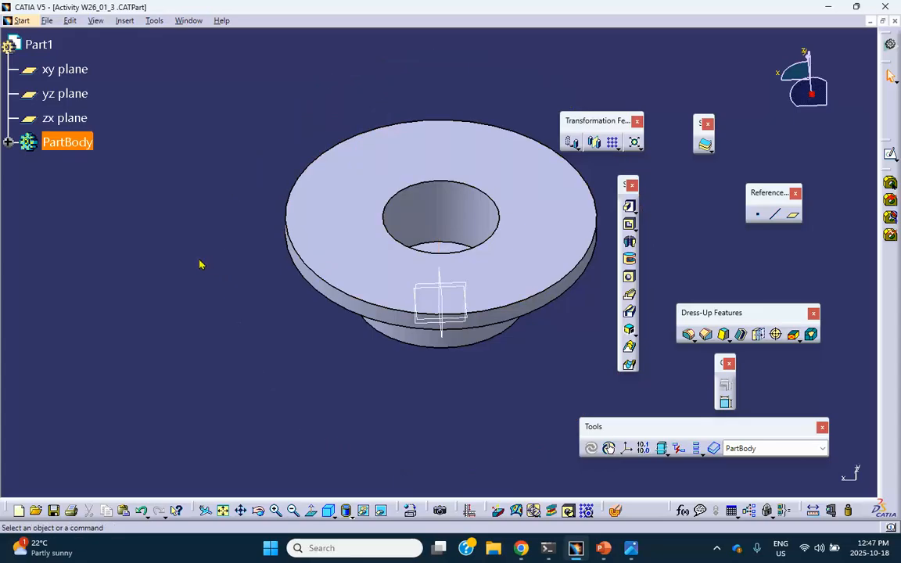
left_click(260, 210)
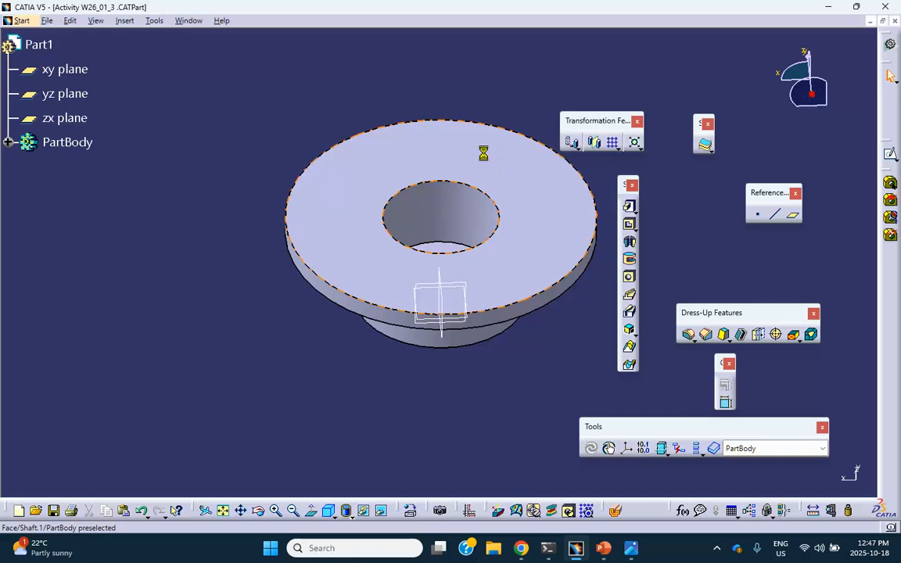
left_click(485, 153)
left_click(889, 75)
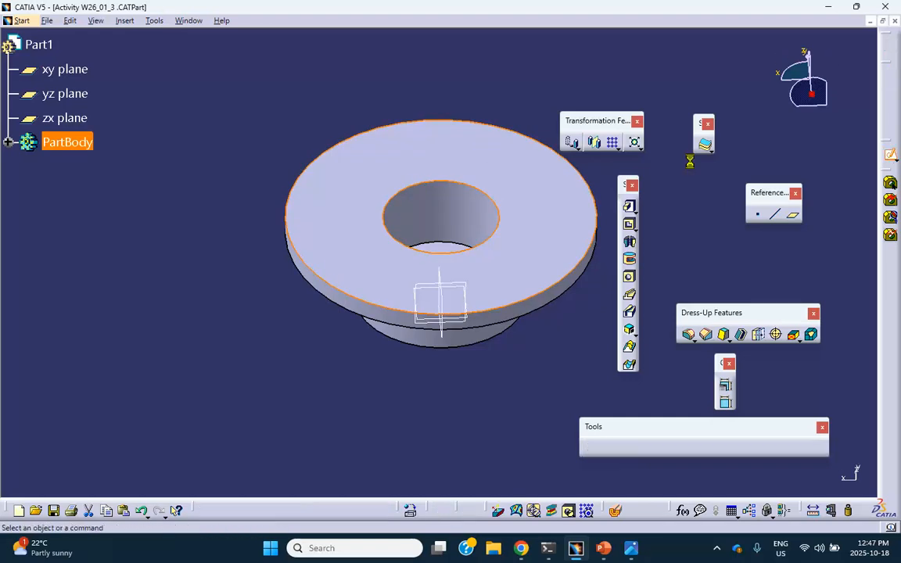
middle_click_drag(641, 210, 628, 173, "ctrl")
mouse_move(584, 194)
middle_mouse_down()
mouse_move(554, 212)
mouse_move(543, 250)
middle_mouse_up()
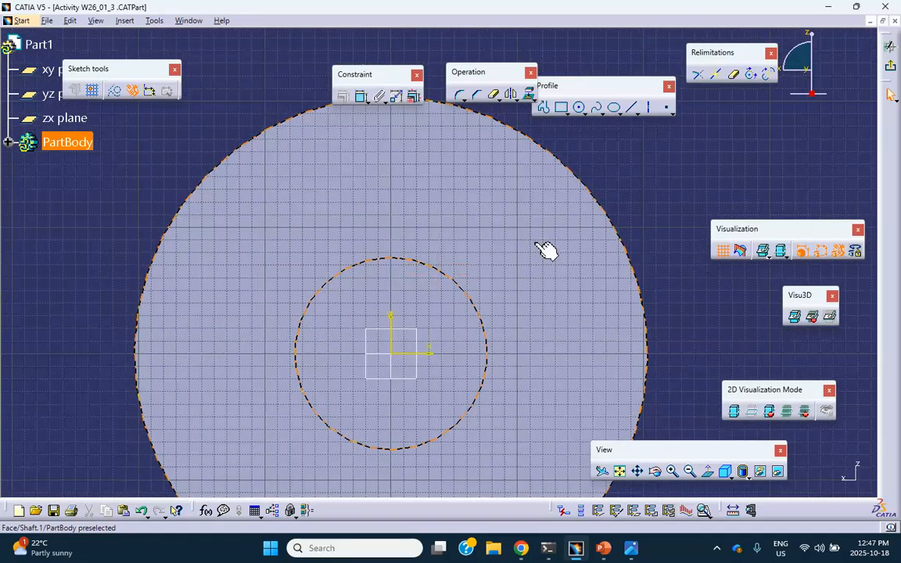
Check the bolt circle in the reference drawing, then sketch an origin-centred circle between the bore and flange rim and convert it to construction
left_click(630, 548)
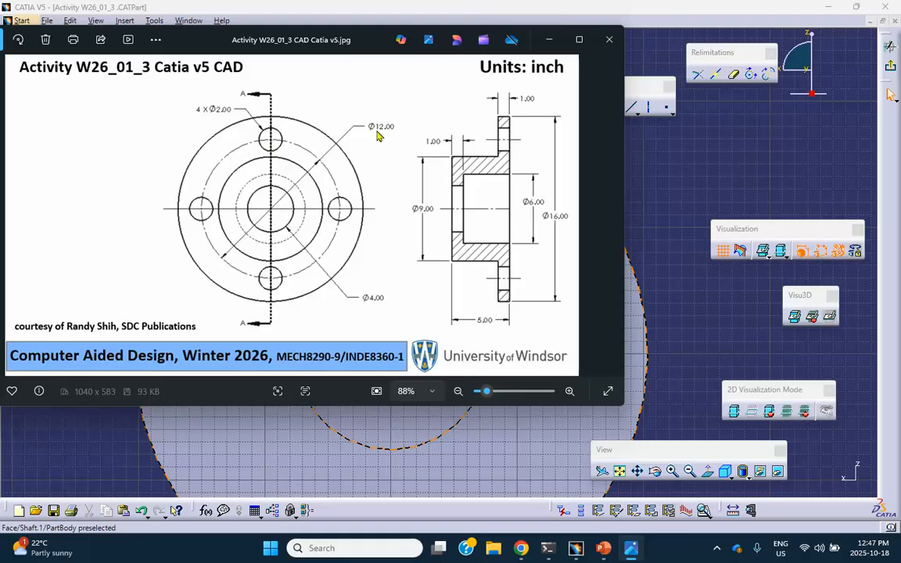
left_click(643, 157)
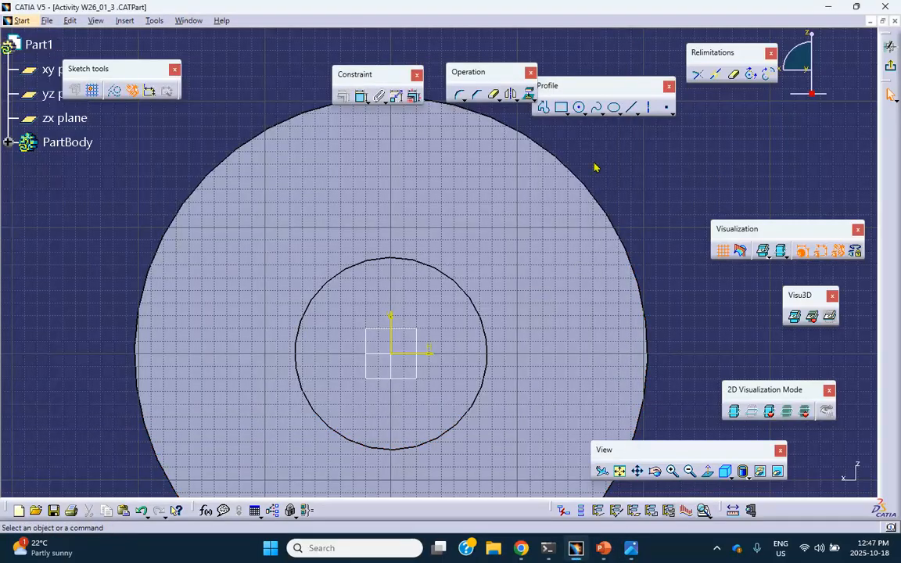
left_click(579, 107)
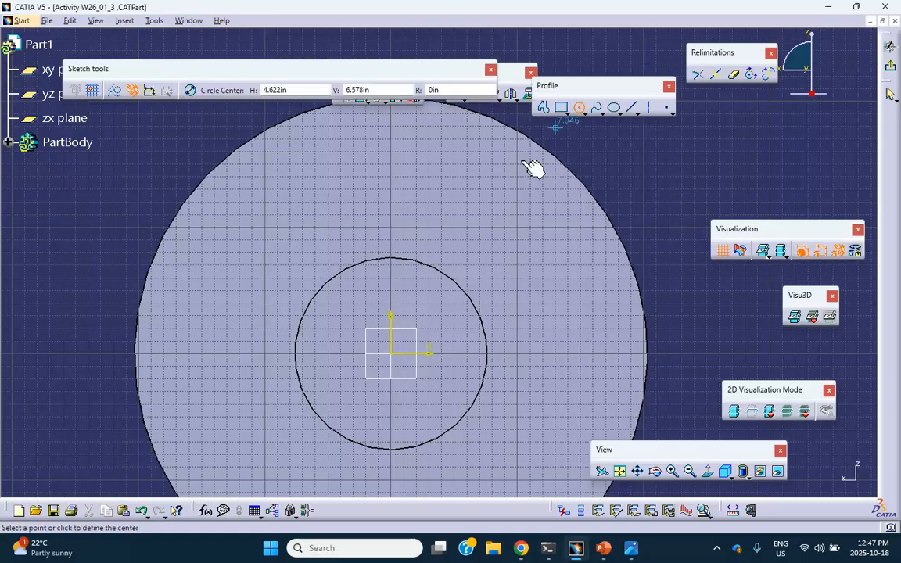
left_click(390, 354)
left_click(501, 201)
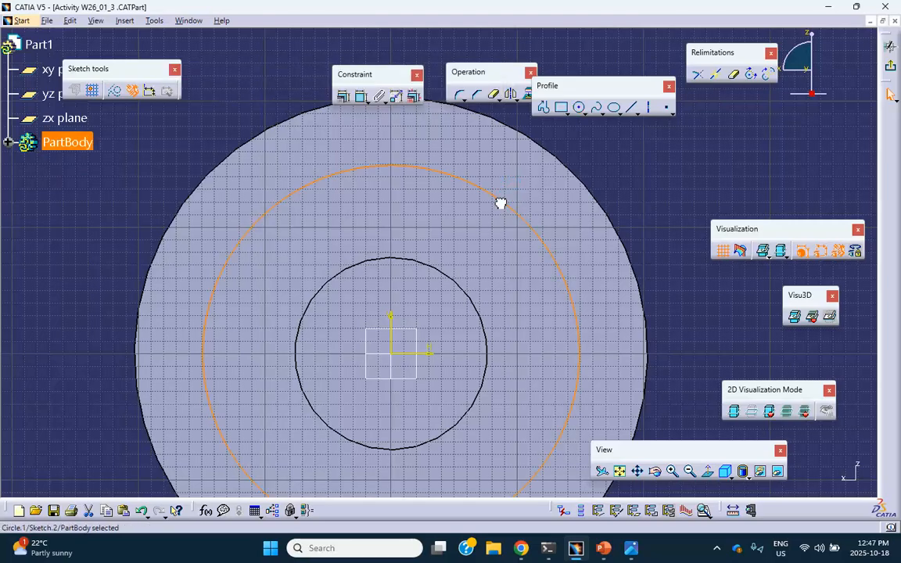
left_click(117, 91)
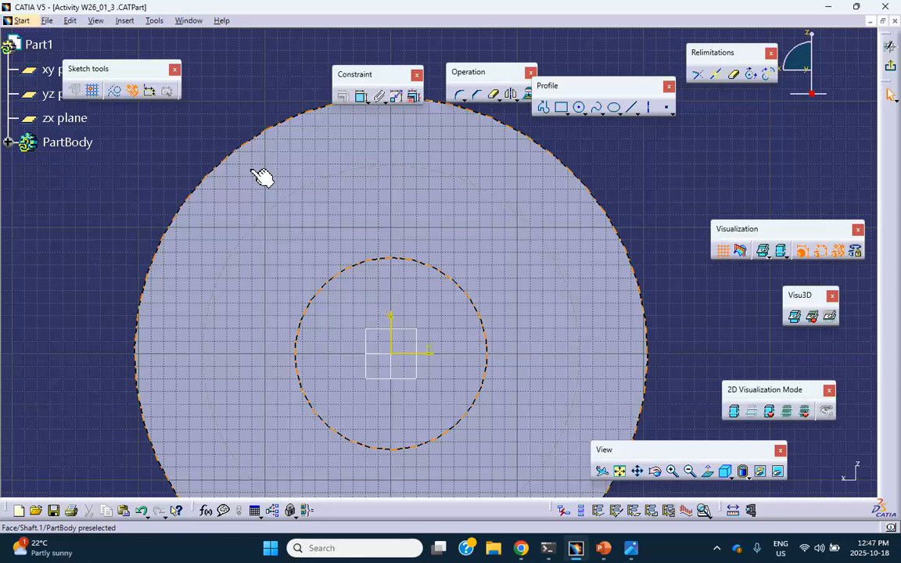
Hide the shaft body to view the construction circle alone, and exit the sketch
right_click(226, 153)
left_click(266, 213)
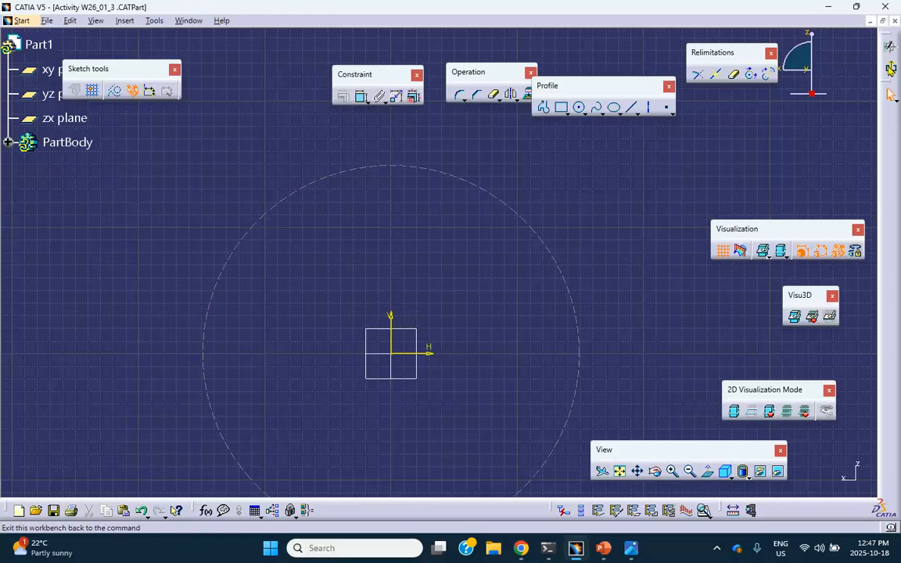
left_click(890, 94)
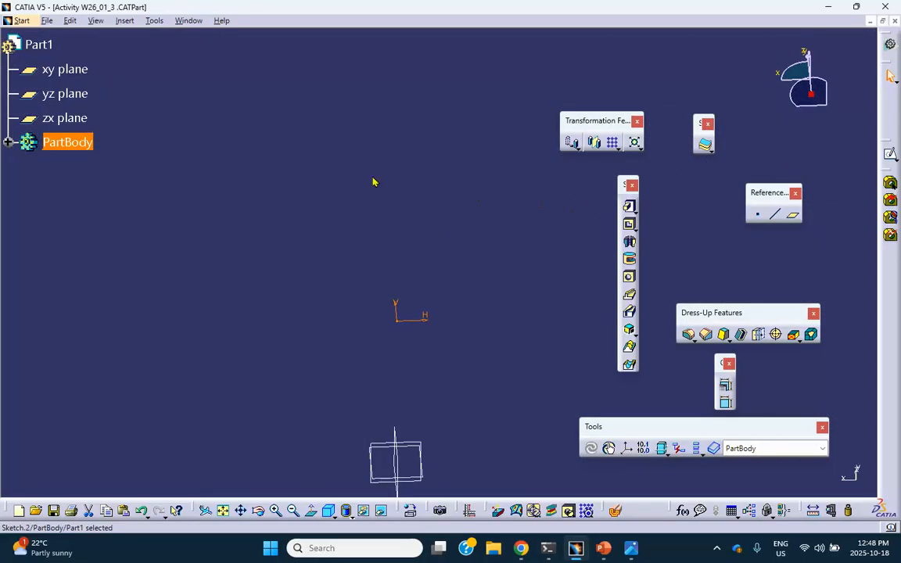
Show Shaft.1 again and reopen Sketch.2 for editing
left_click(8, 142)
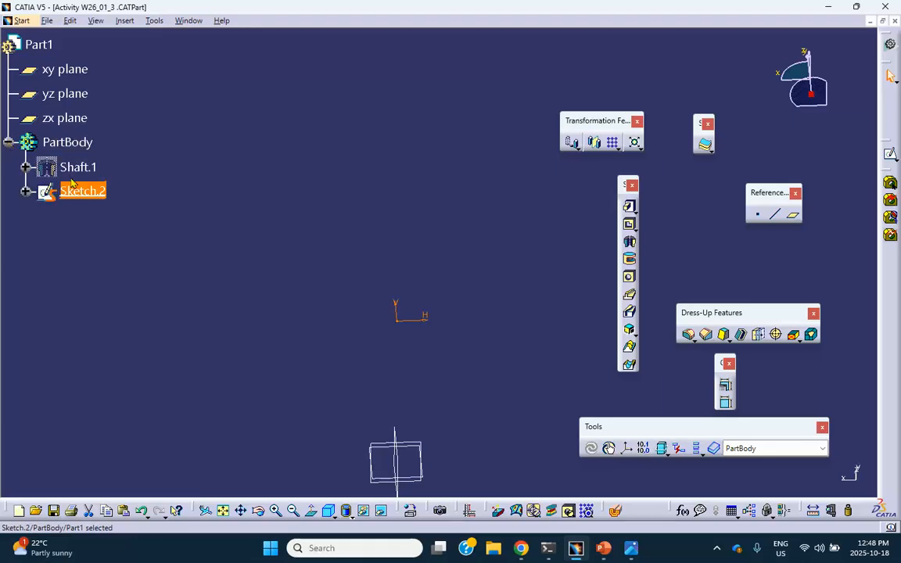
right_click(78, 167)
left_click(102, 215)
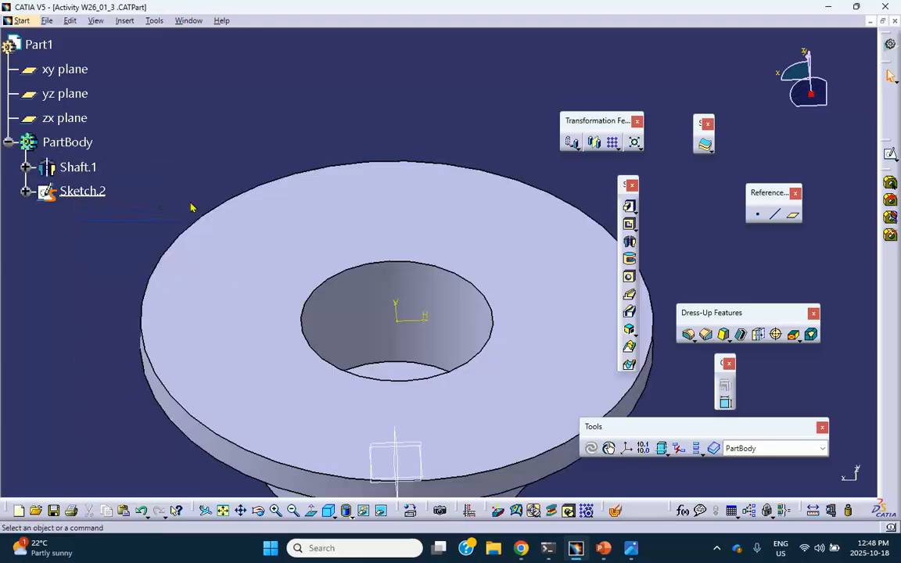
left_click(25, 191)
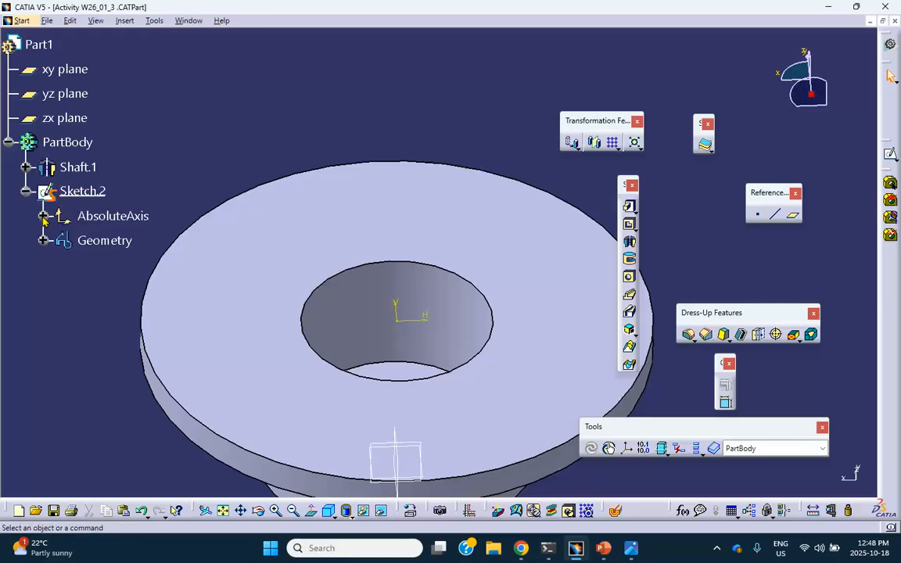
double_click(83, 191)
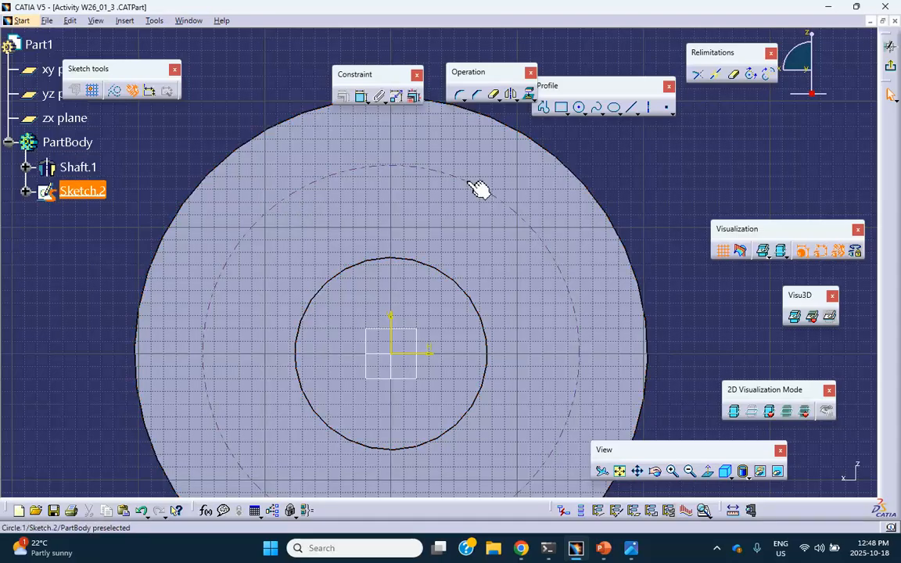
Convert the bolt circle to a standard element and back to a construction element
left_click(478, 189)
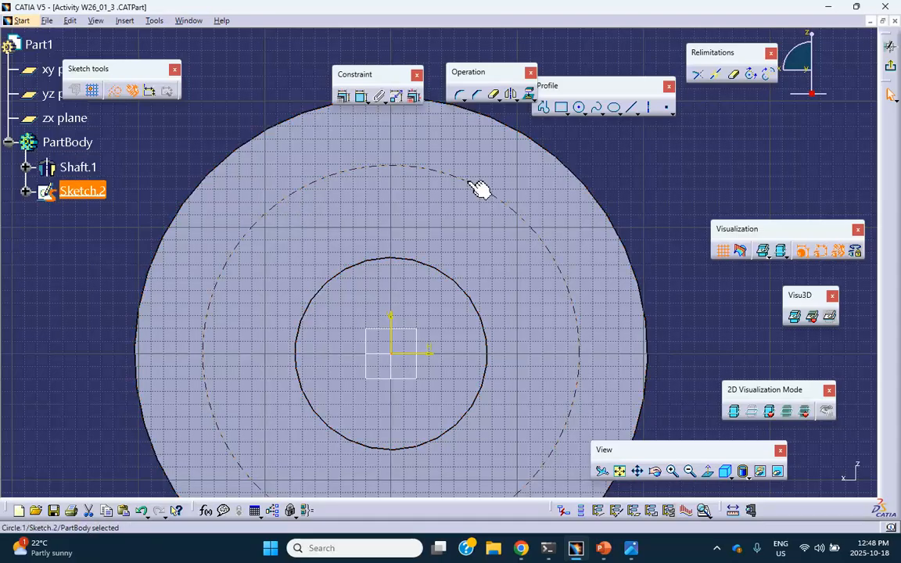
left_click(115, 93)
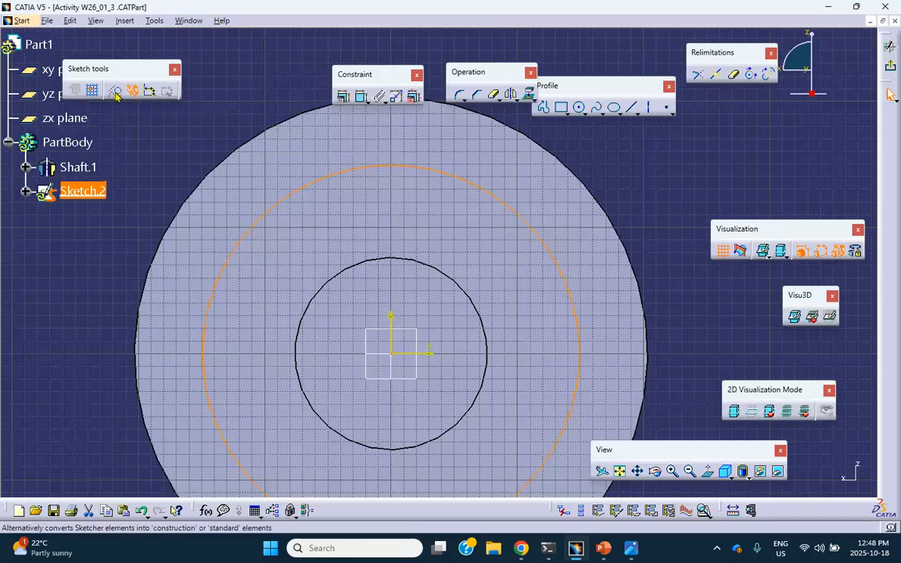
left_click(644, 178)
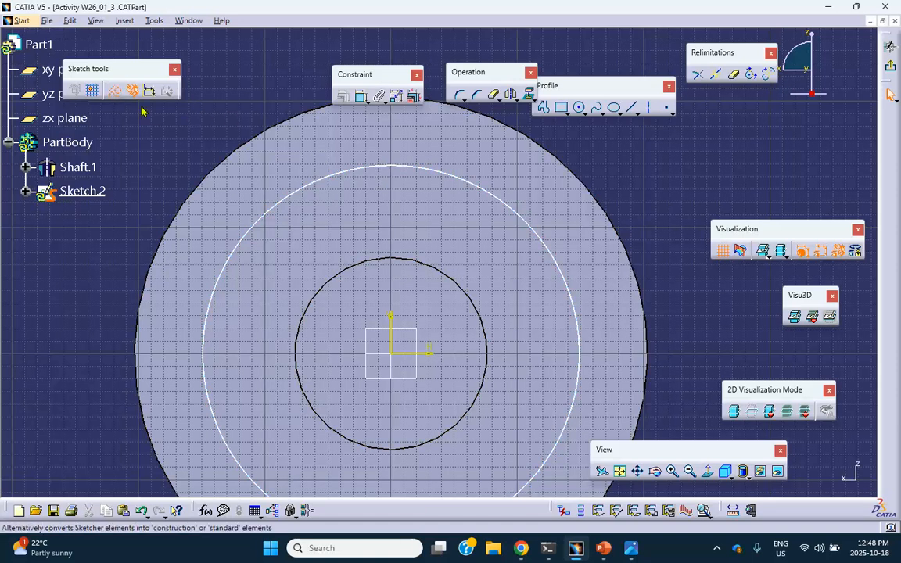
left_click(320, 182)
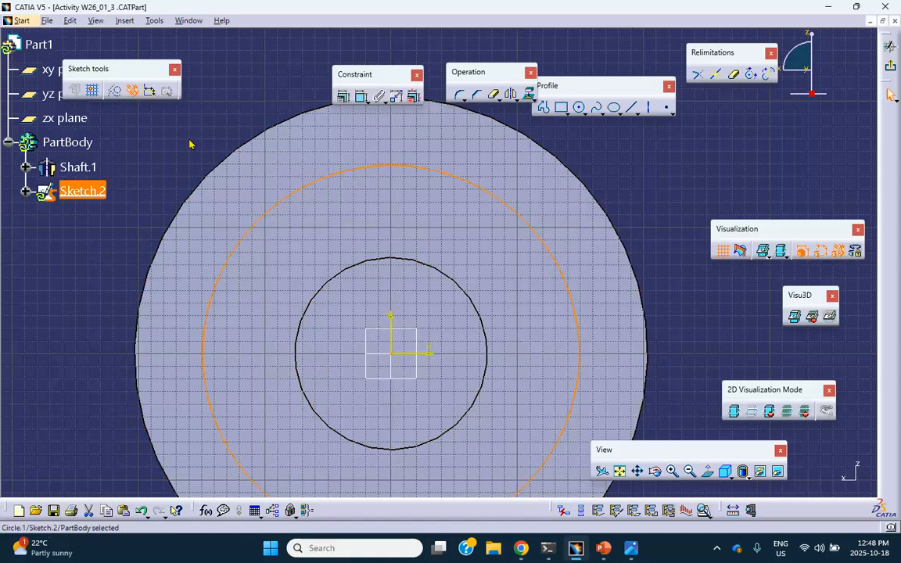
left_click(115, 91)
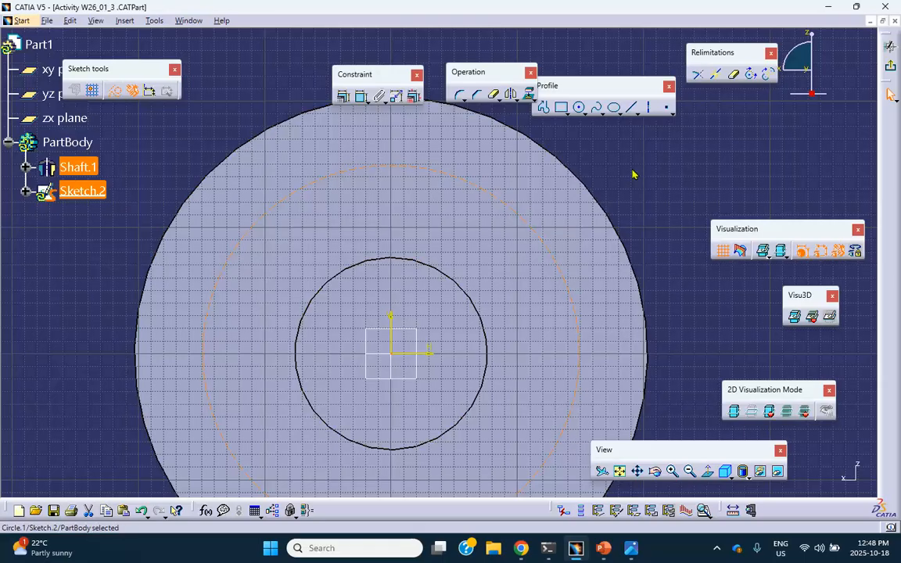
Sketch a small hole circle centred on the bolt circle directly above the origin and make it a standard element
left_click(579, 109)
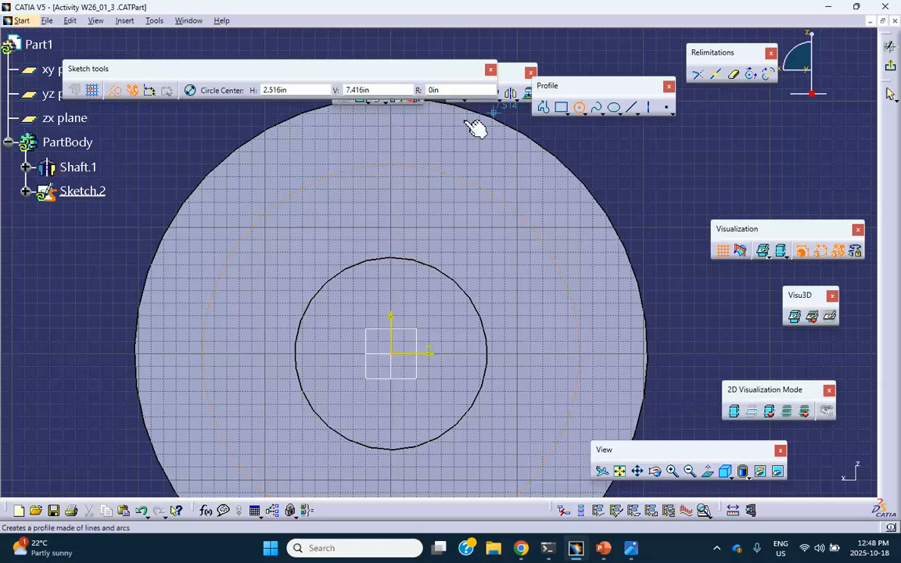
left_click(395, 159)
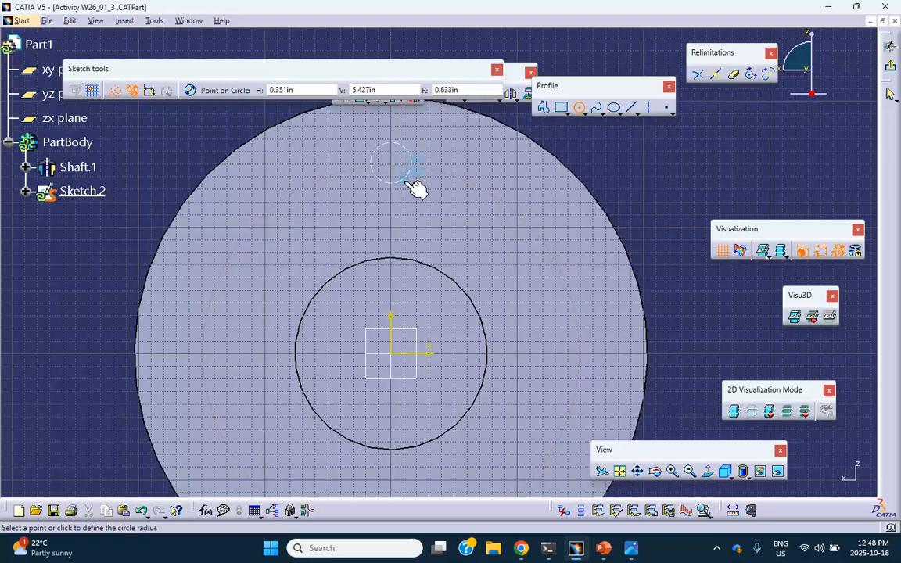
left_click(411, 176)
left_click(114, 92)
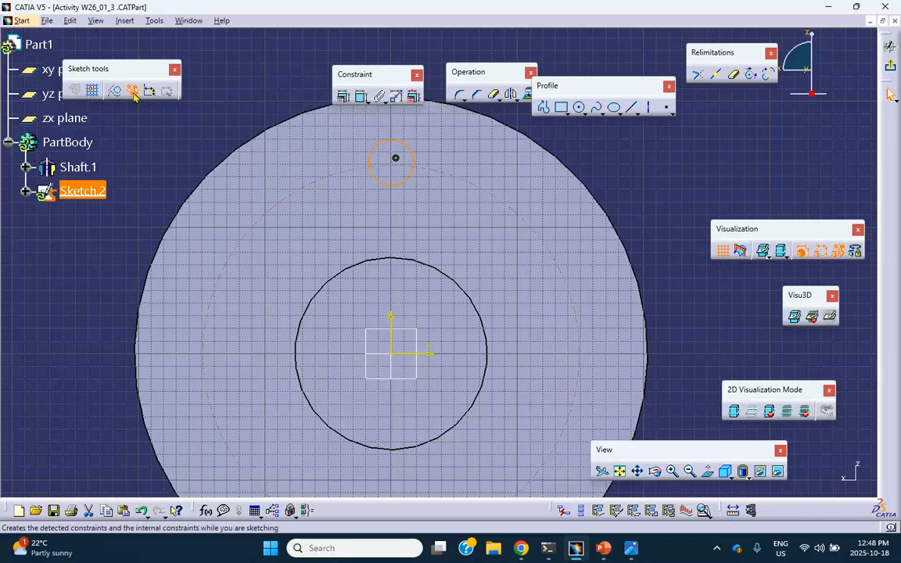
left_click(258, 95)
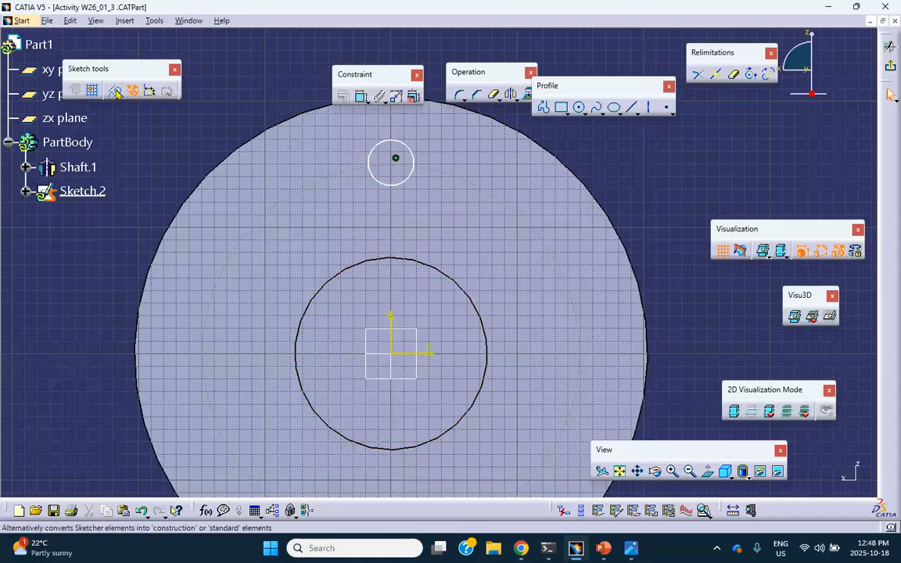
Dimension the small hole circle on the bolt circle, check the hole callout in the drawing, and set the diameter to 1 in
left_click(362, 96)
left_click(412, 154)
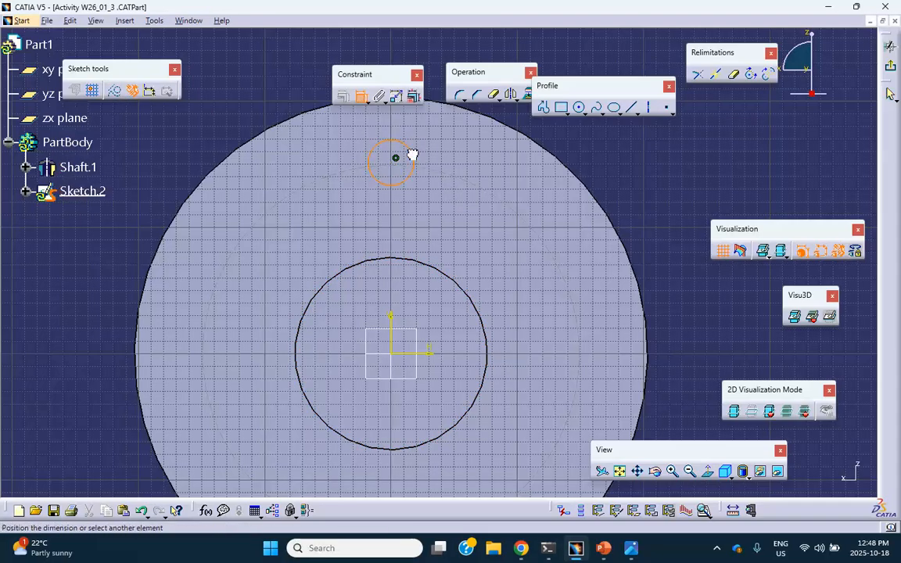
left_click(451, 141)
double_click(454, 145)
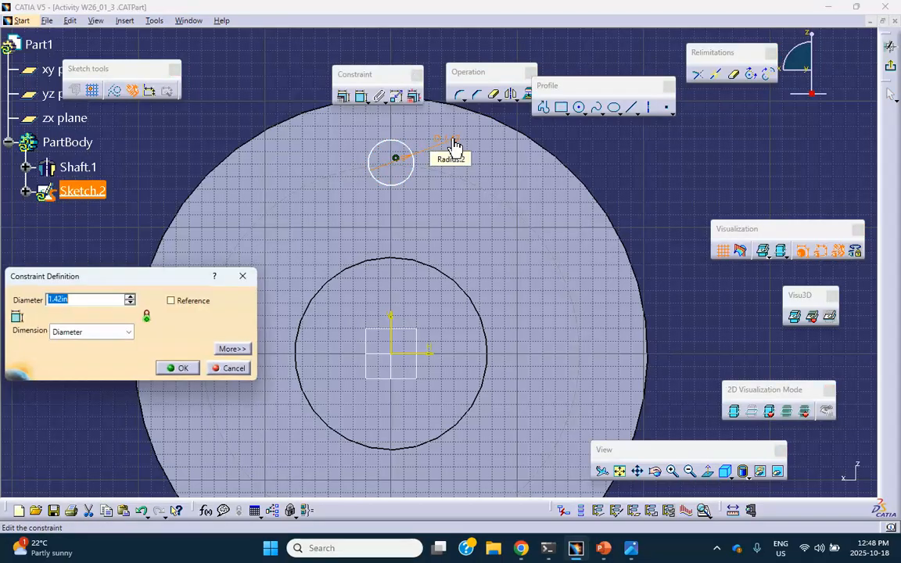
left_click(631, 548)
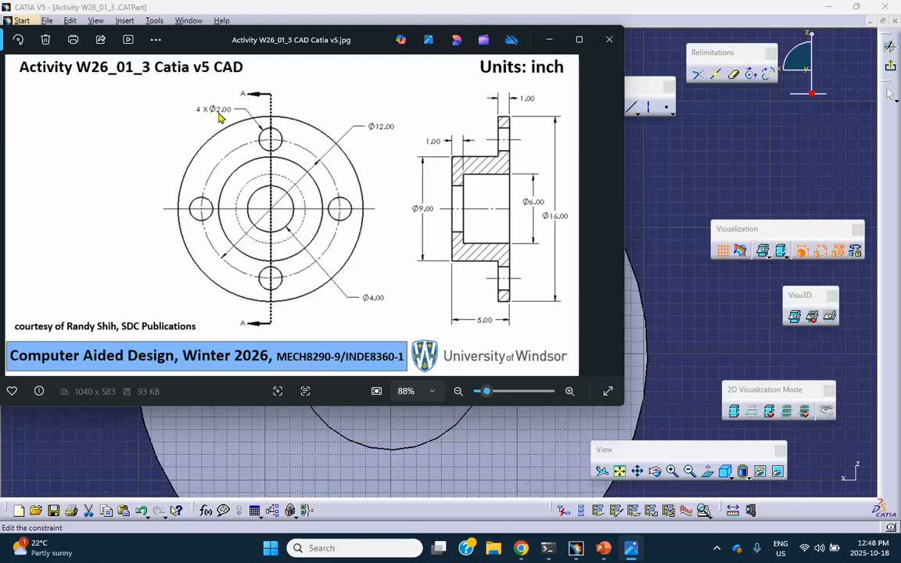
left_click(671, 154)
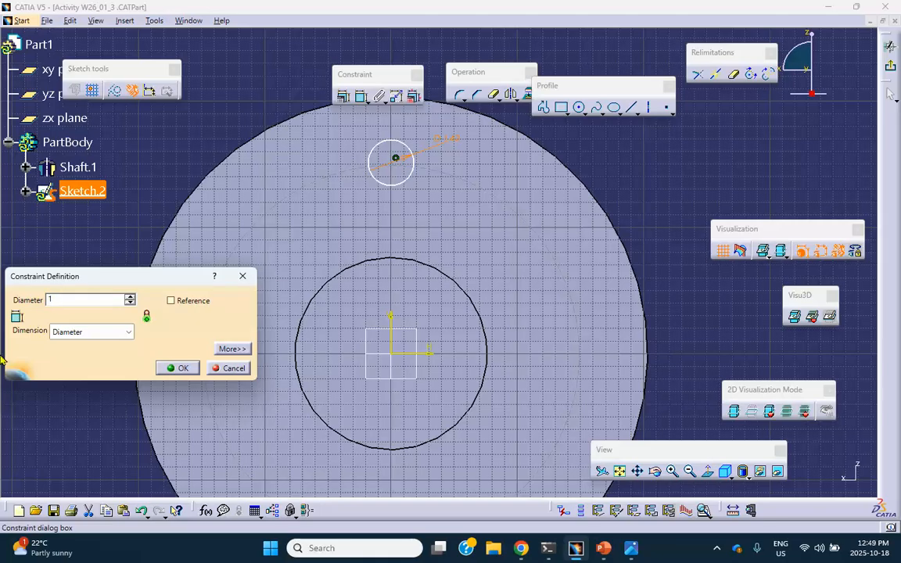
type("1")
left_click(184, 369)
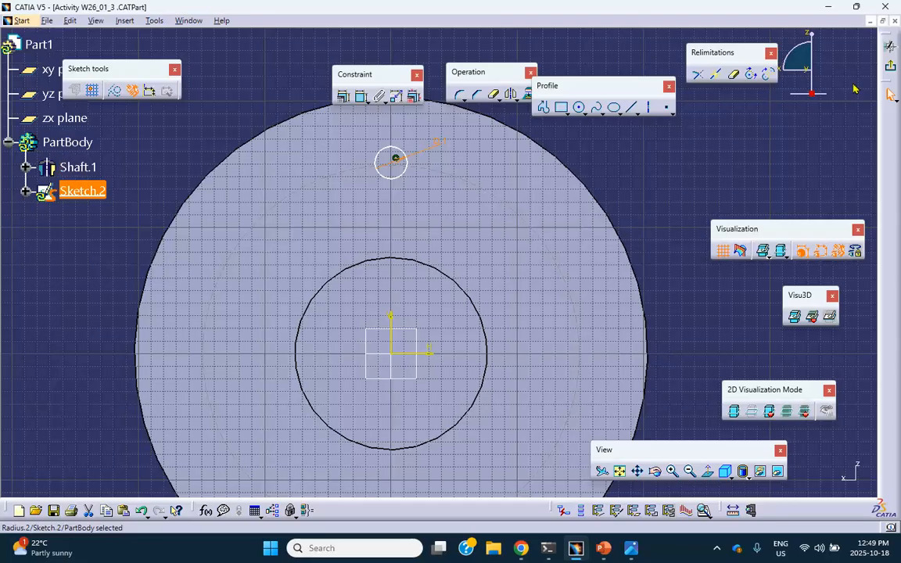
Exit the sketch and cut a pocket from the hole circle through the flange with the limit type Up to next
left_click(890, 70)
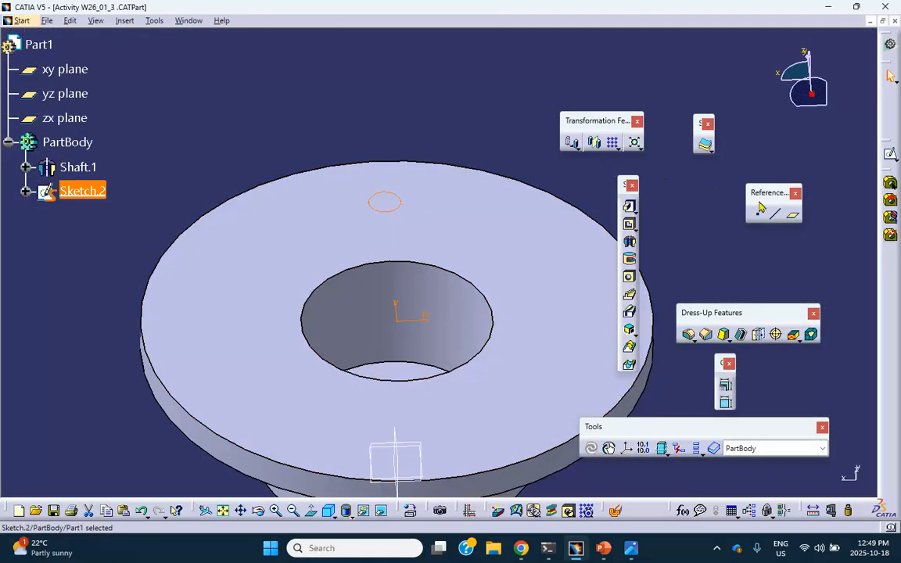
left_click(629, 224)
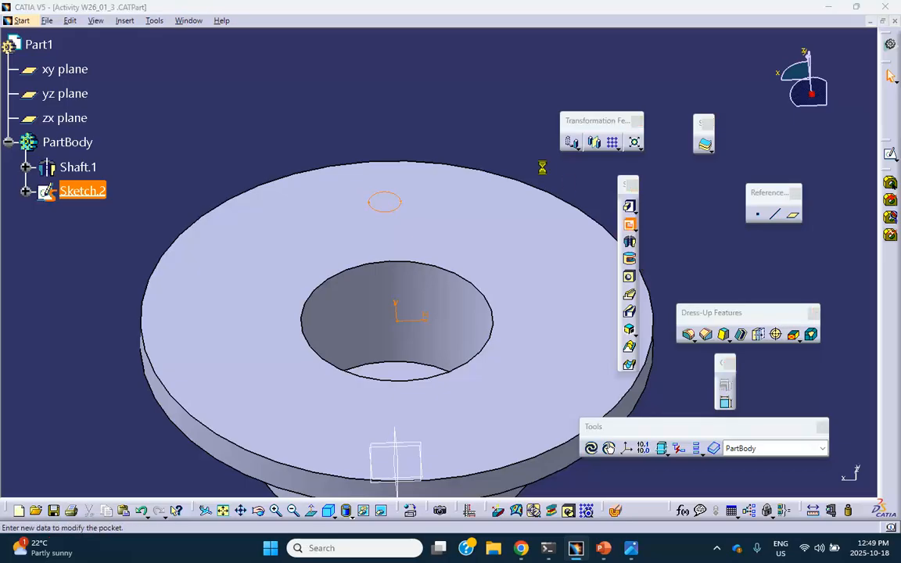
left_click(714, 114)
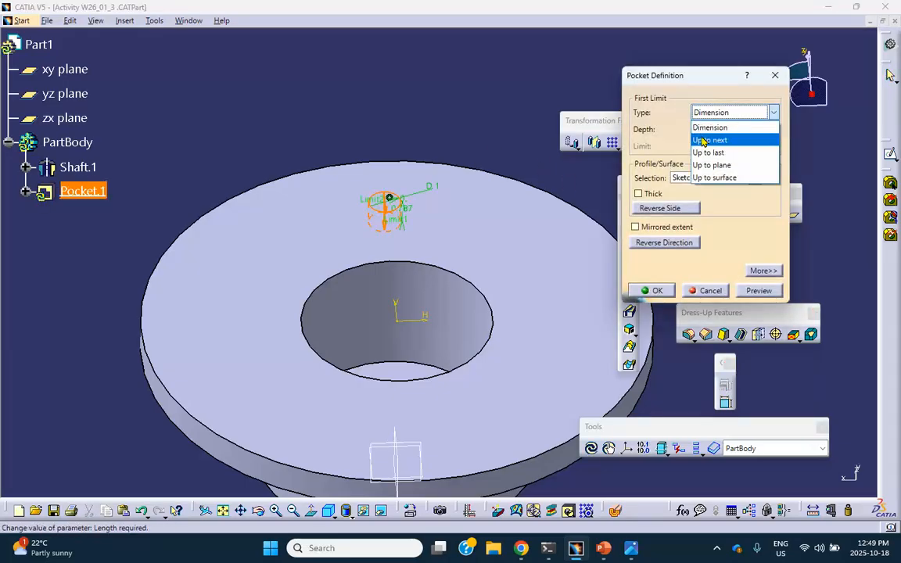
left_click(708, 141)
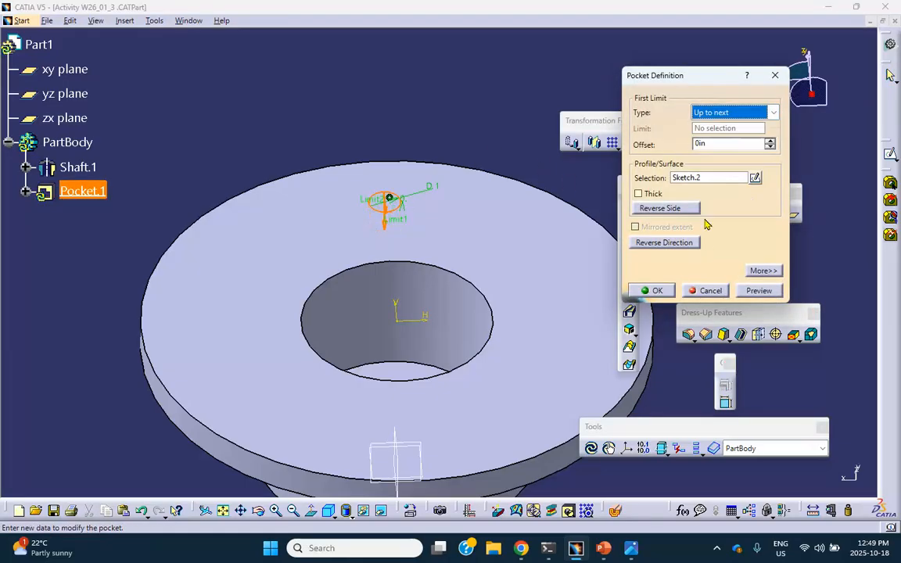
left_click(652, 290)
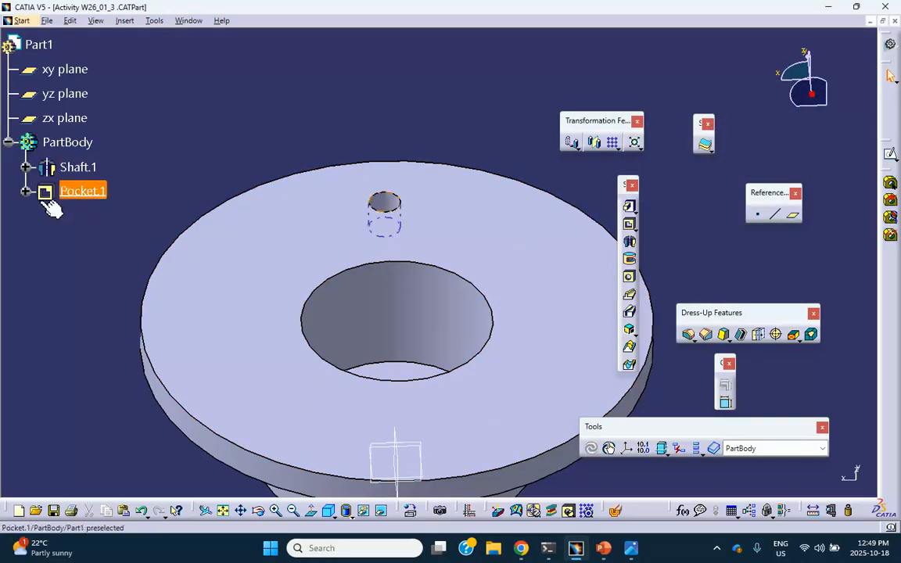
Start a circular pattern with the Complete crown option and 4 instances
left_click(615, 145)
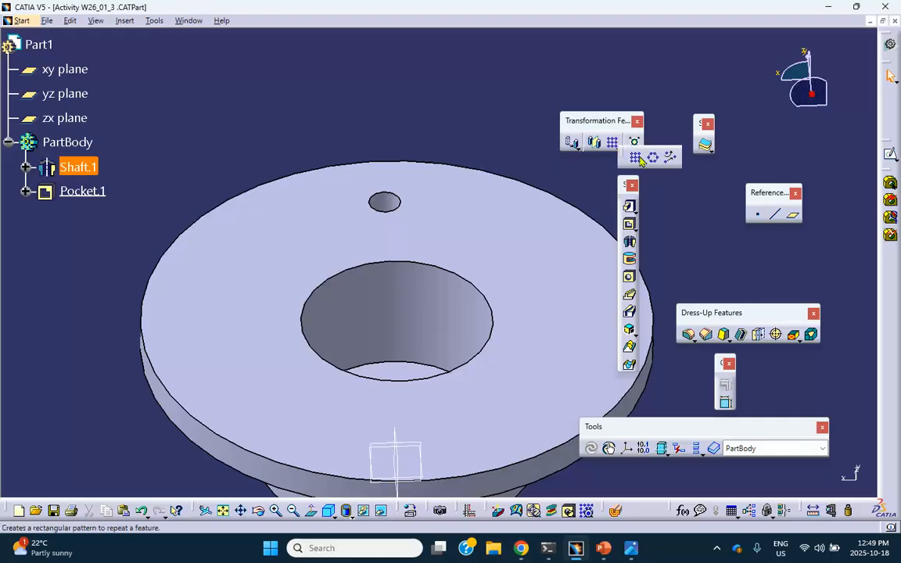
left_click(653, 159)
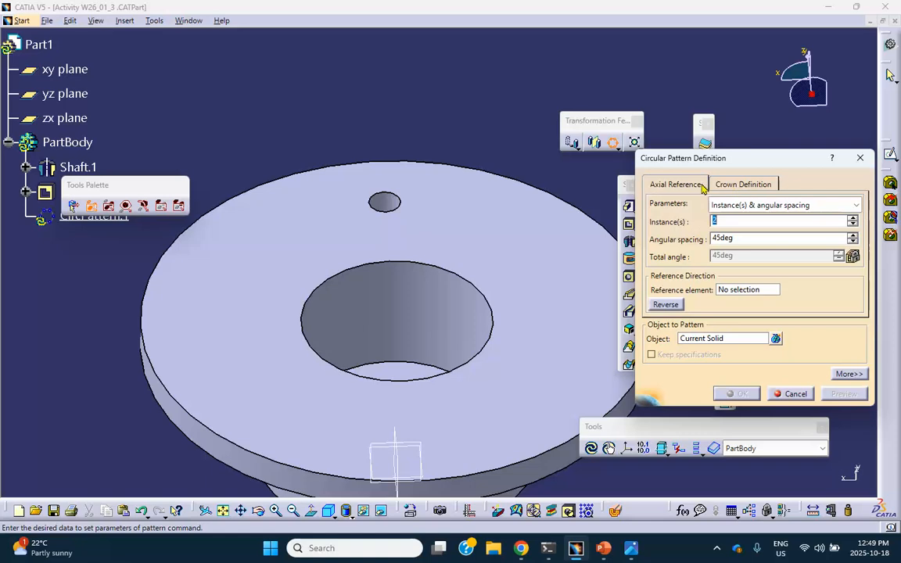
left_click(727, 206)
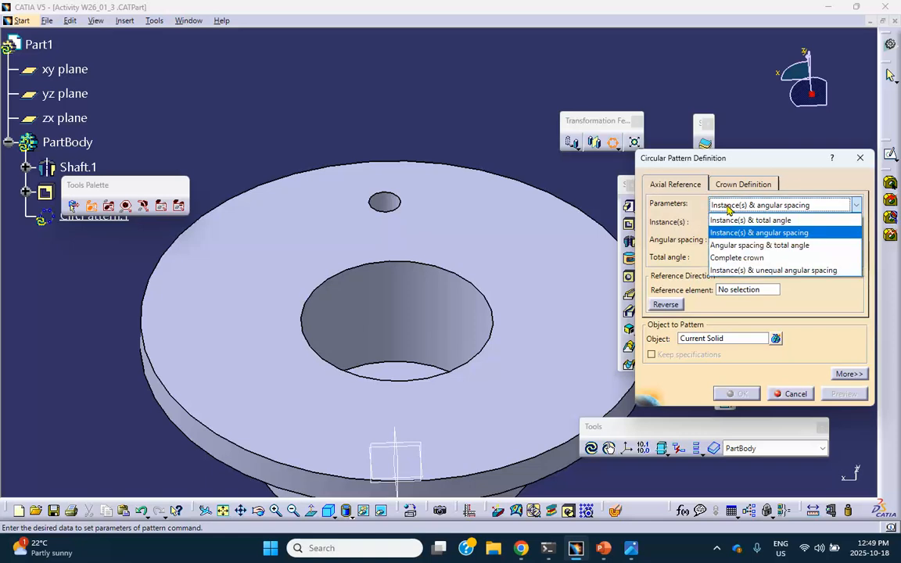
left_click(723, 257)
double_click(725, 222)
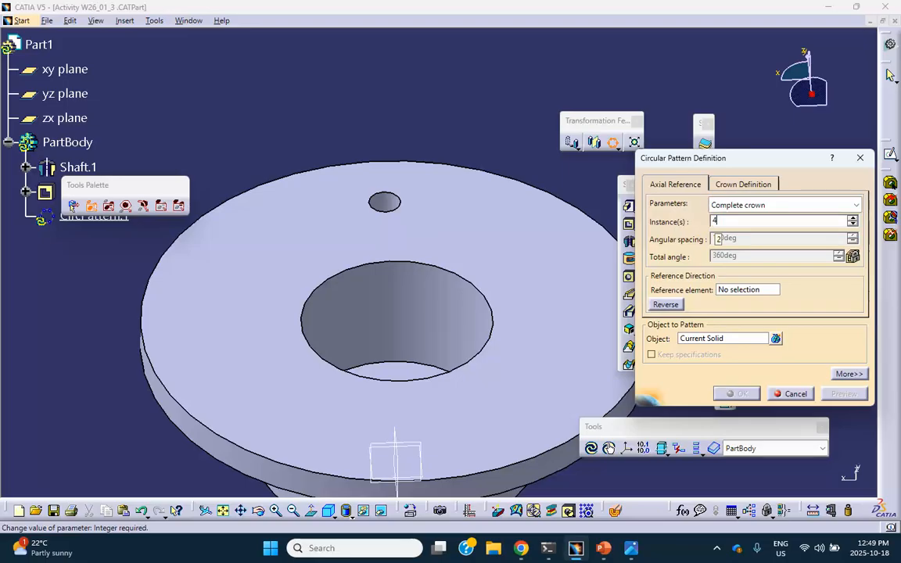
Choose Pocket.1 as the object to pattern, use the Y Axis as reference direction, and create the circular pattern
left_click(717, 338)
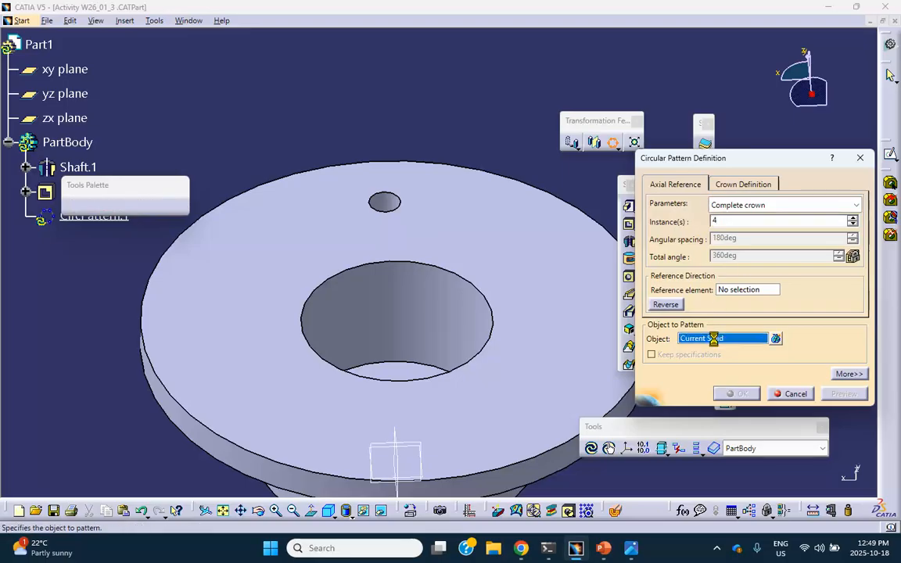
left_click_drag(115, 189, 180, 148)
left_click(78, 192)
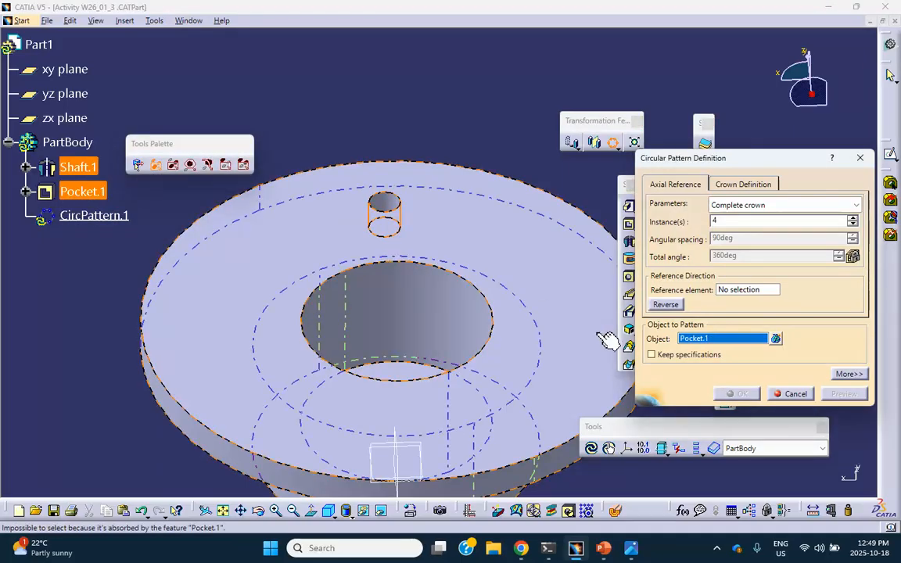
right_click(750, 292)
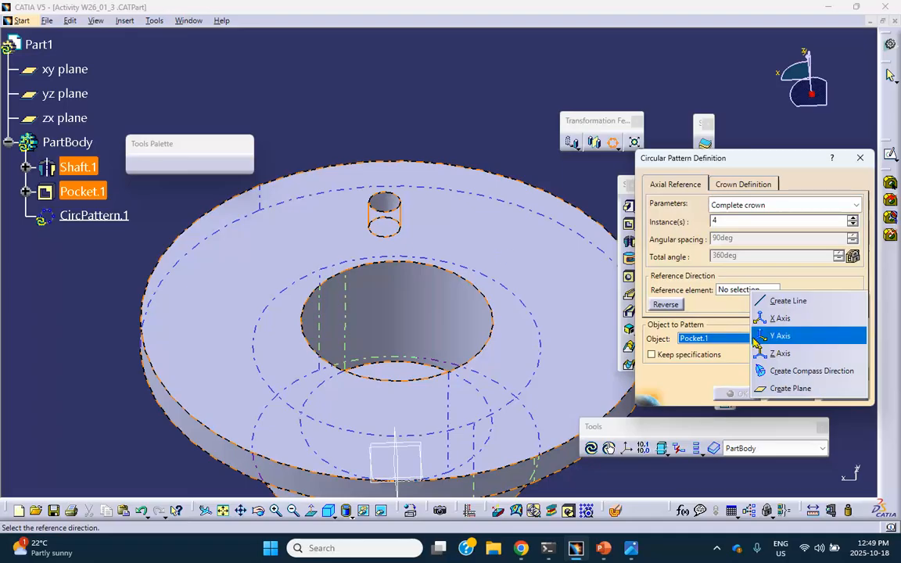
left_click(775, 336)
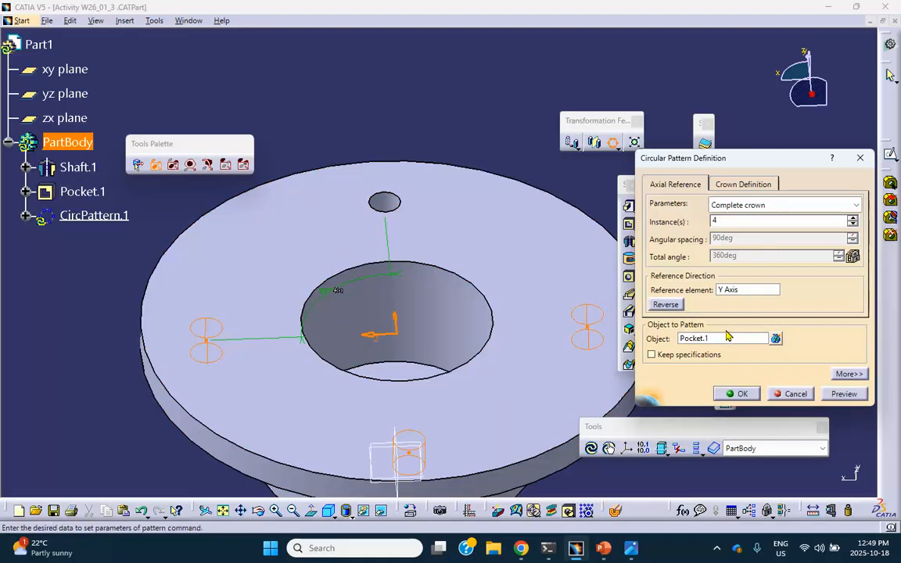
left_click(731, 393)
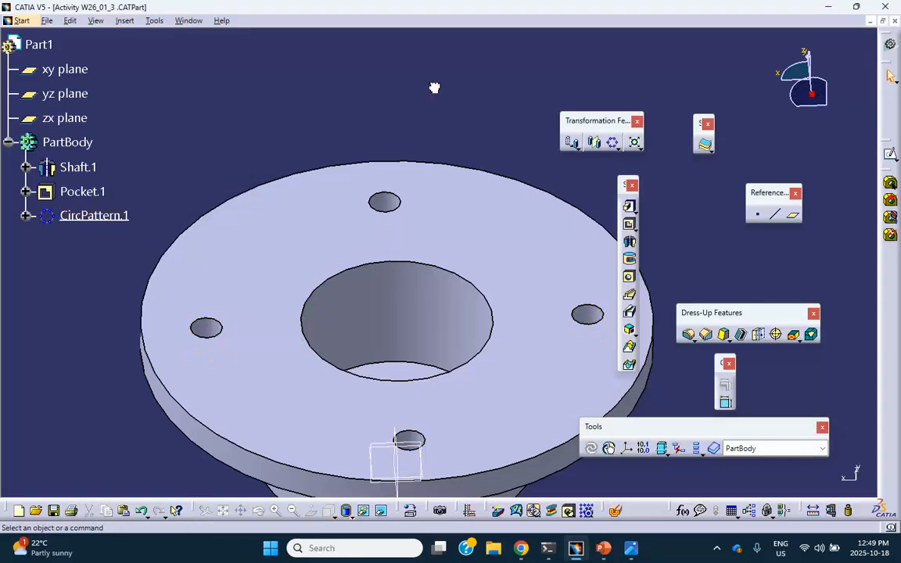
Examine the flange and its bore from above and compare them with the views and dimensions in the activity drawing
middle_click_drag(446, 117, 392, 83)
middle_click_drag(352, 106, 388, 94)
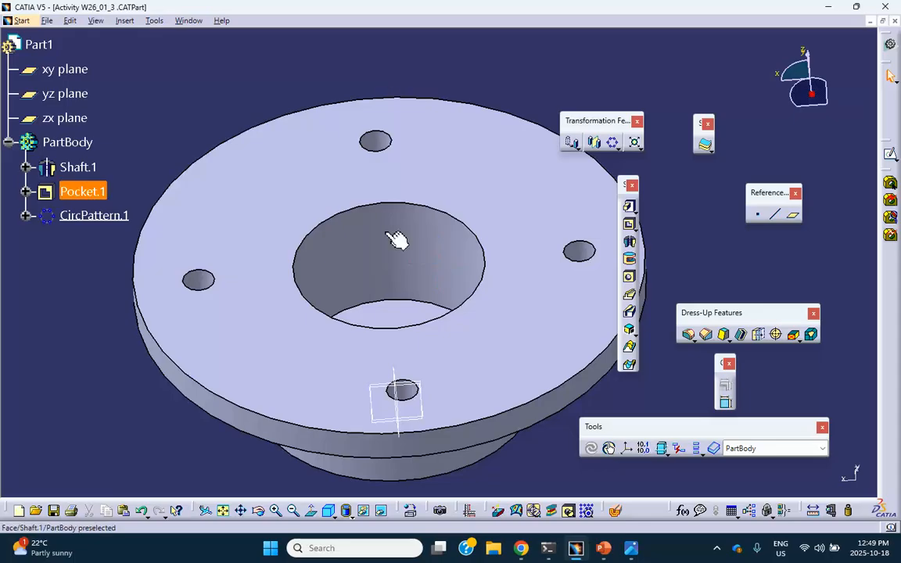
left_click(631, 548)
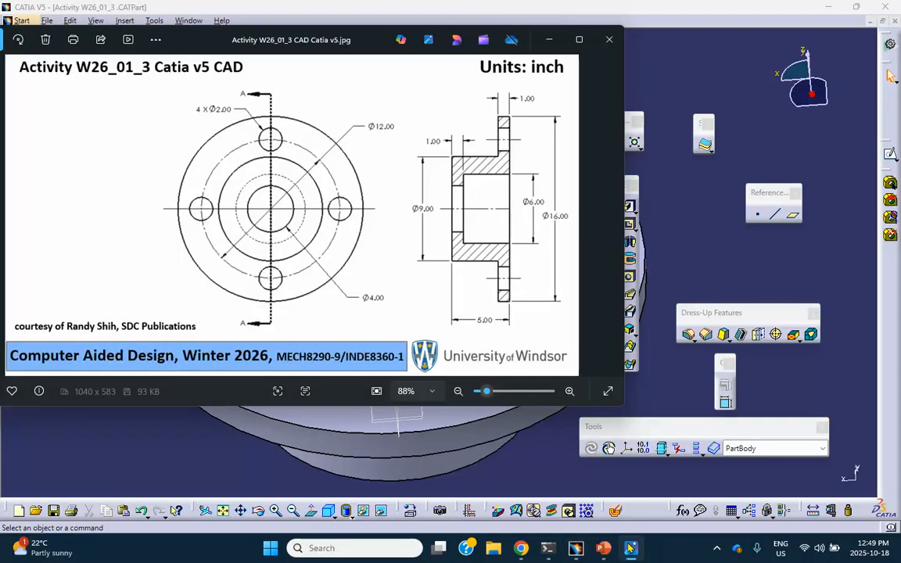
left_click(630, 547)
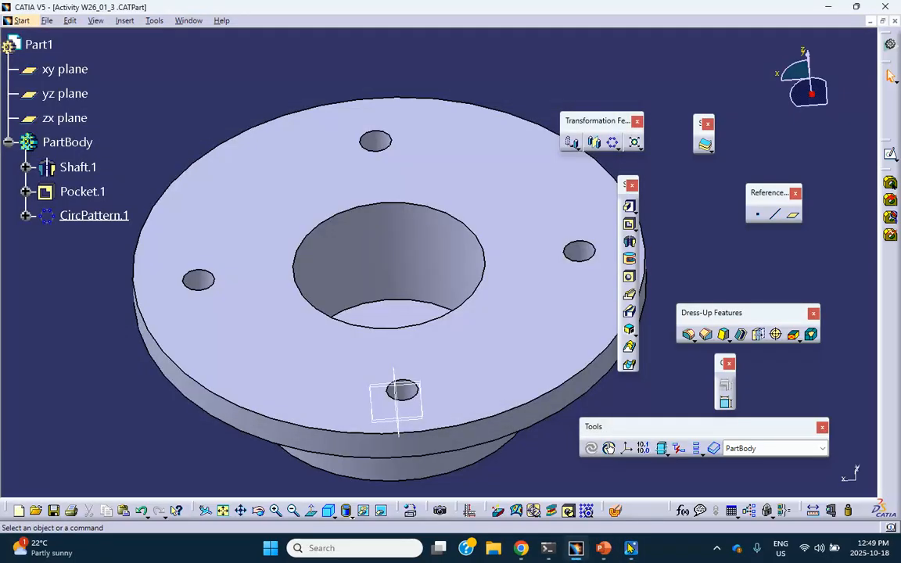
left_click(631, 548)
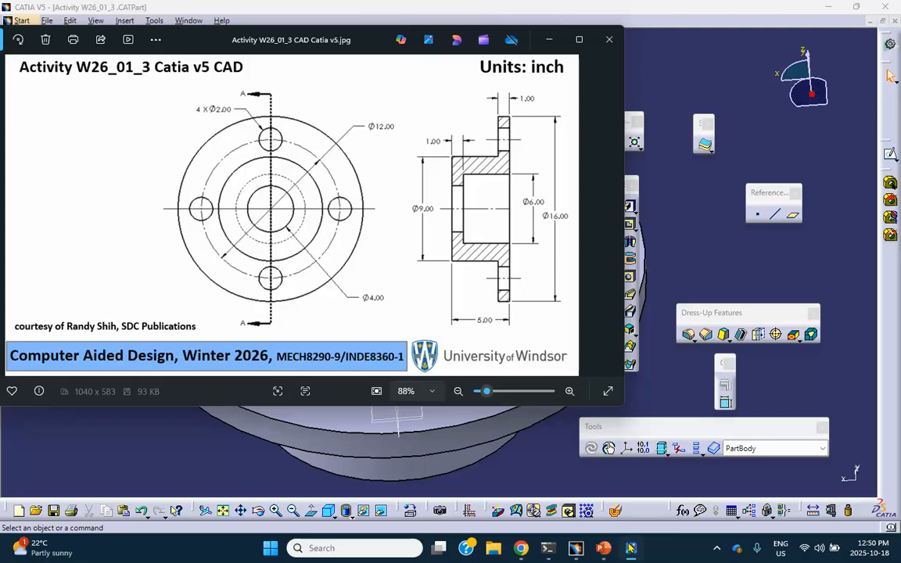
left_click(630, 547)
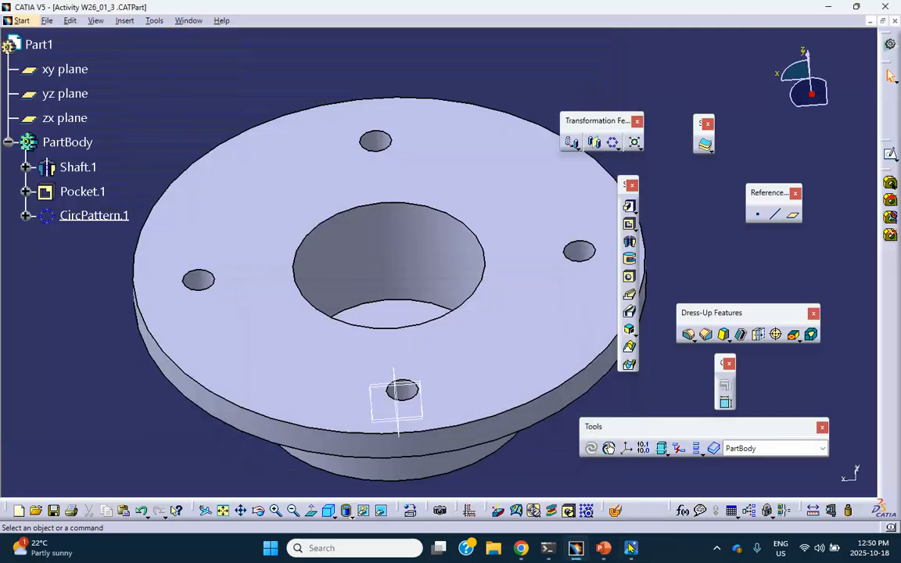
left_click(630, 548)
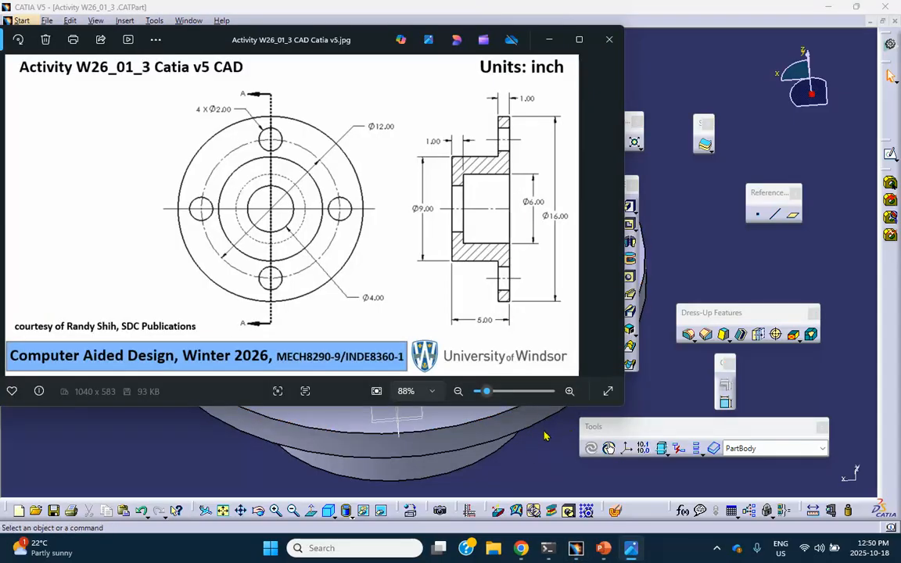
left_click(538, 456)
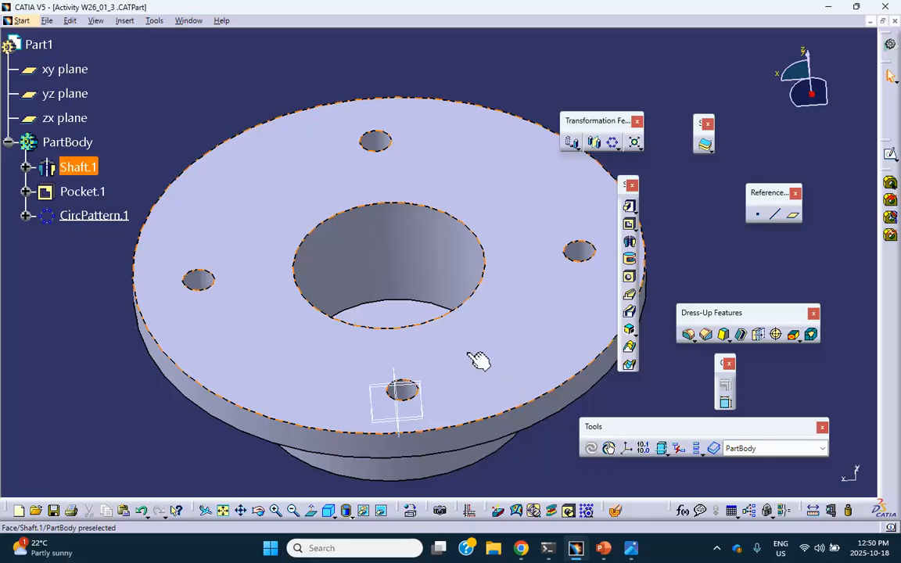
Open a sketch on the floor face inside the central bore and draw a circle about 2.6 in in diameter centred on the origin
left_click(403, 317)
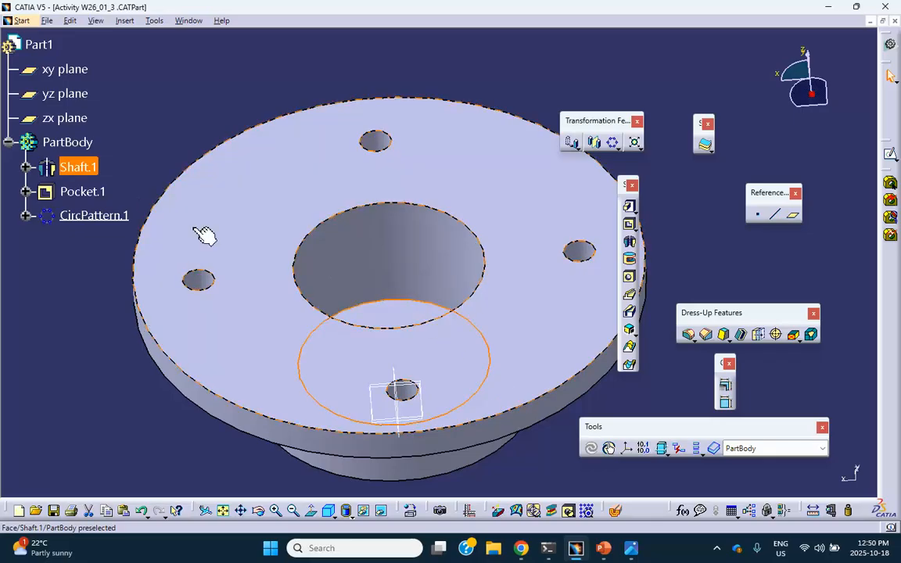
left_click(890, 154)
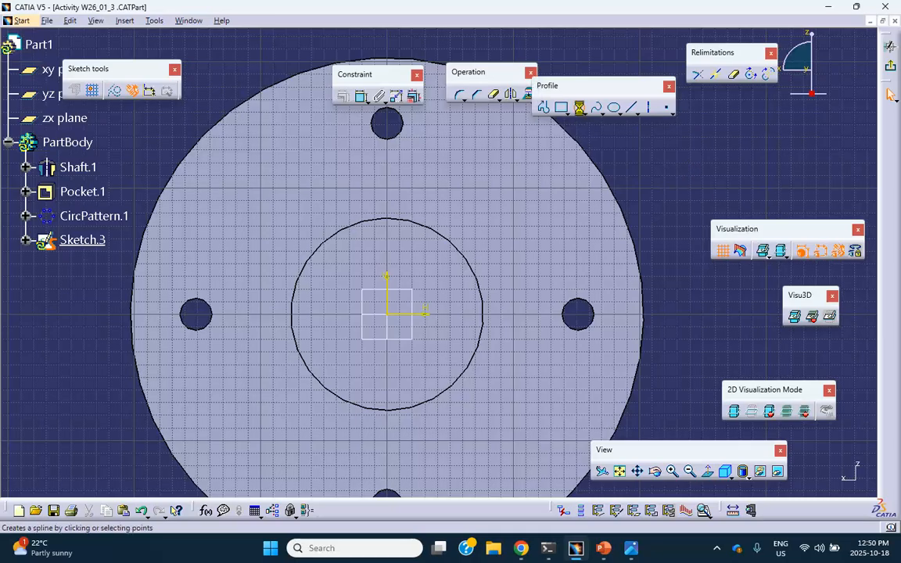
left_click(579, 107)
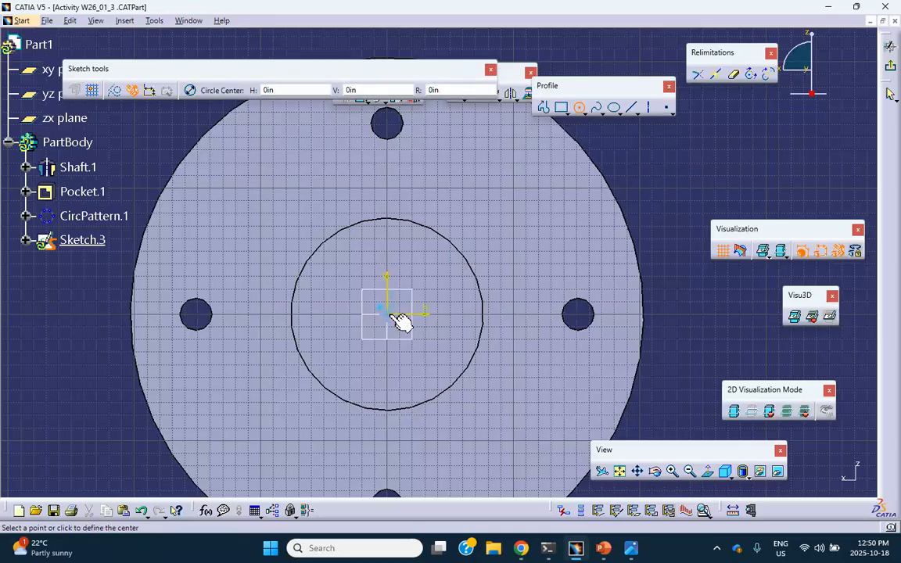
left_click(423, 337)
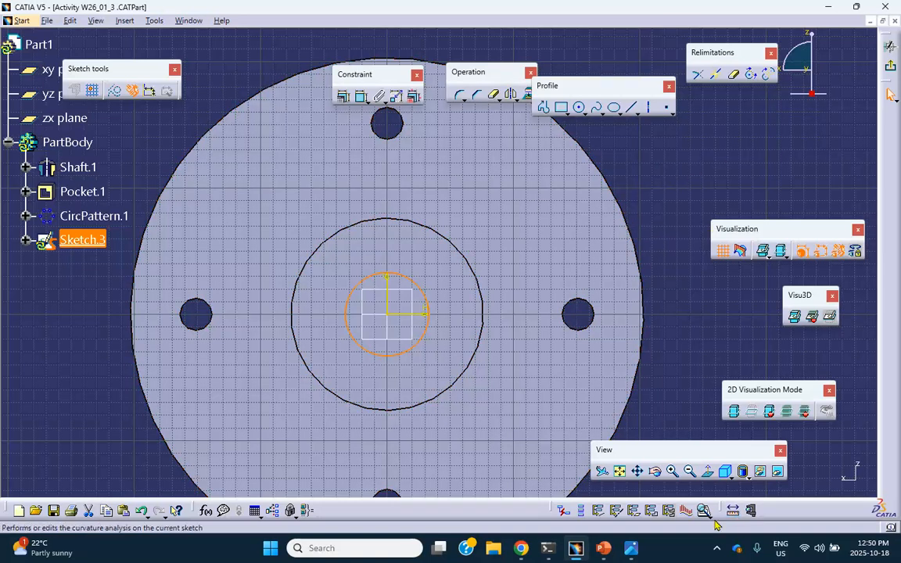
Check the centre hole in the drawing, then dimension the new central circle and set its diameter to 2 in
left_click(632, 549)
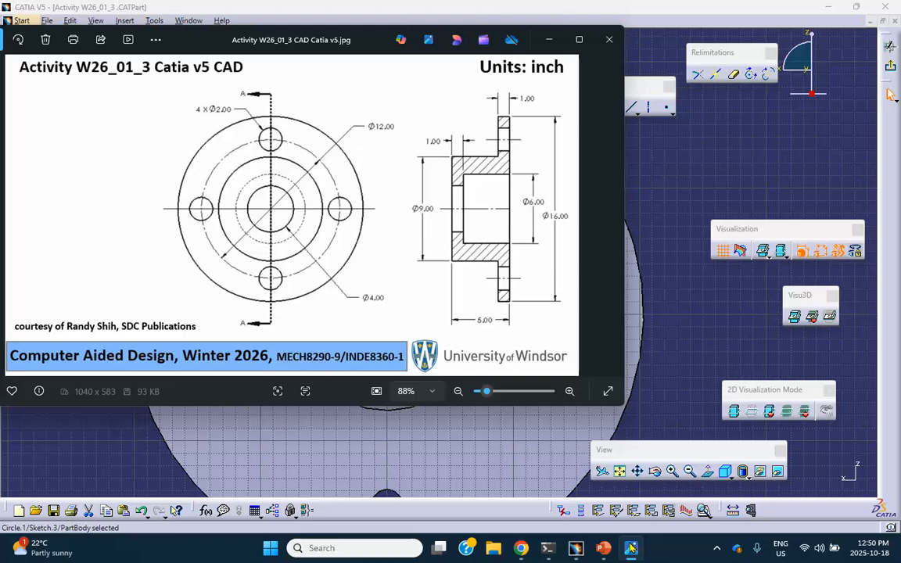
left_click(631, 548)
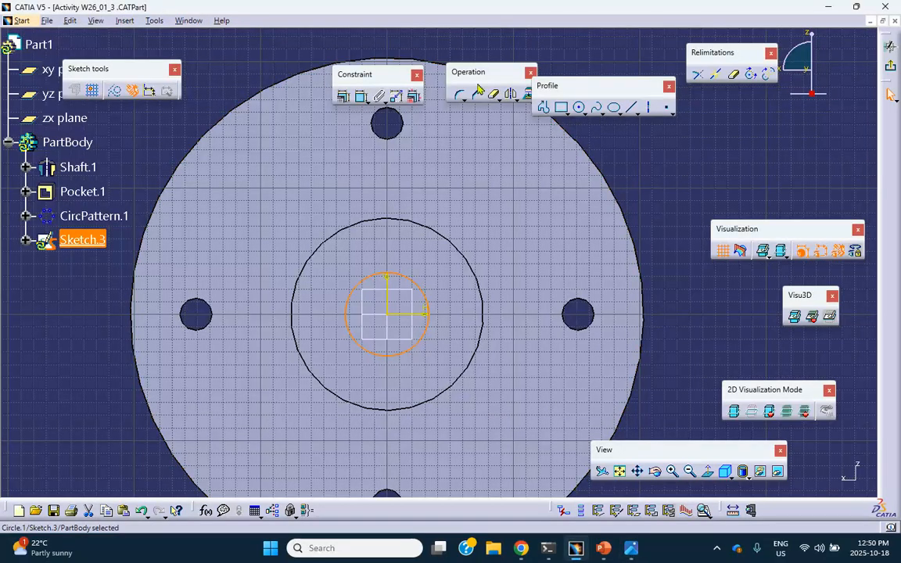
left_click(363, 97)
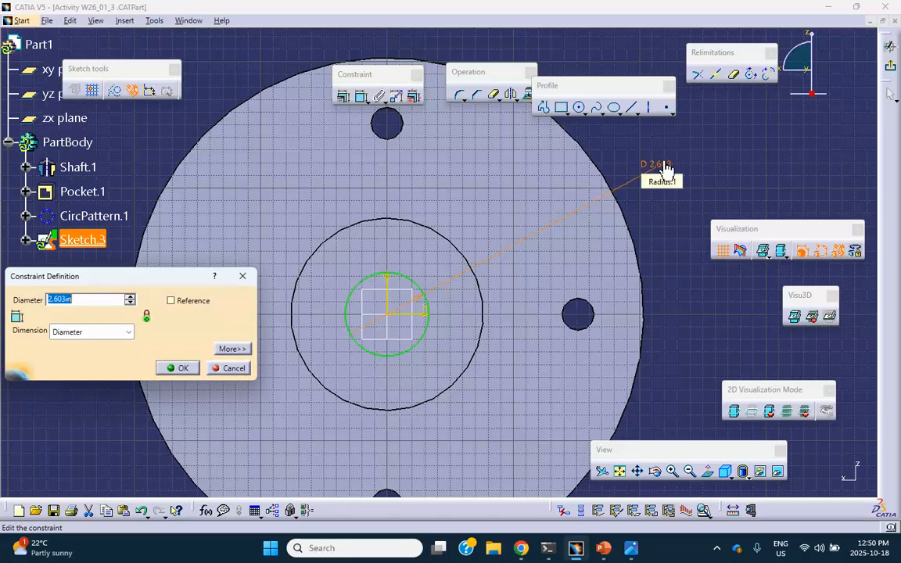
type("2")
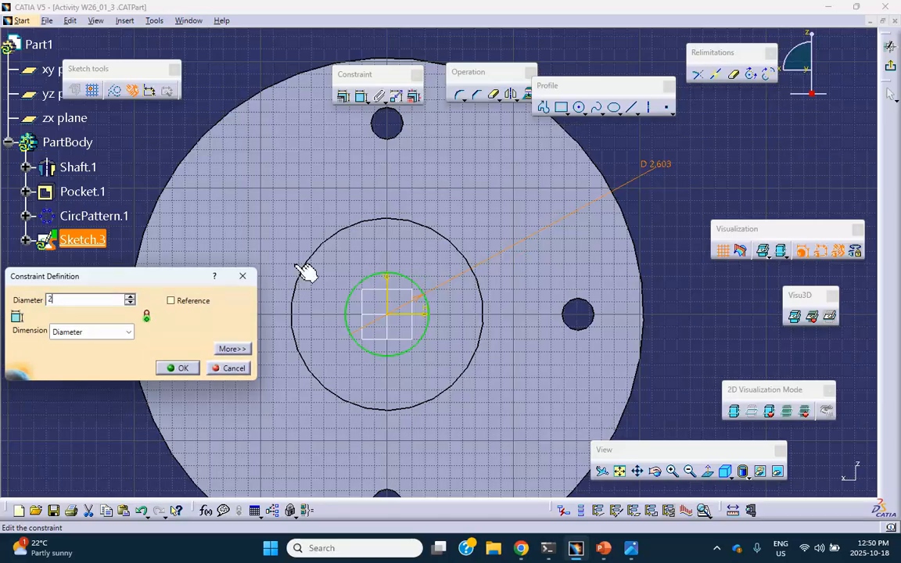
left_click(177, 368)
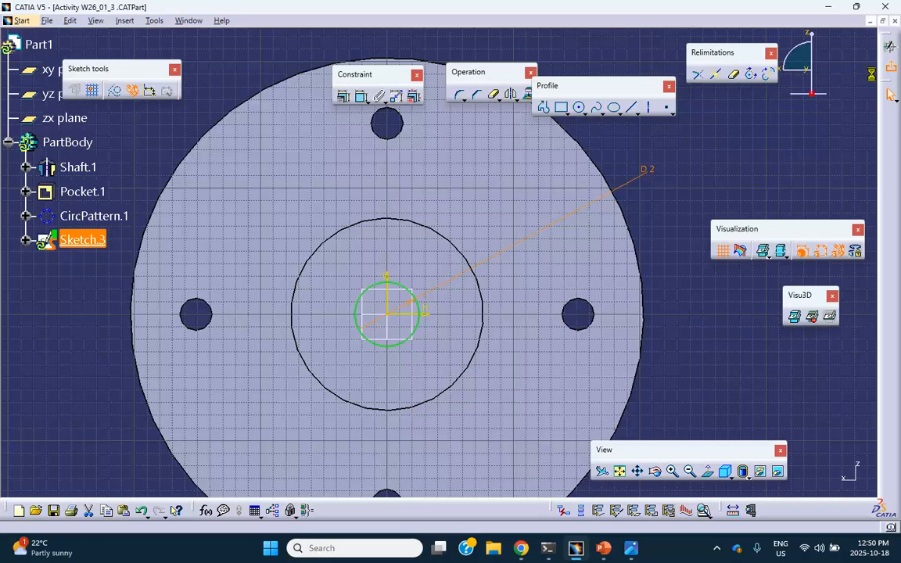
Exit the sketch and cut the central circle as a pocket with its limit type set to Up to next
left_click(890, 95)
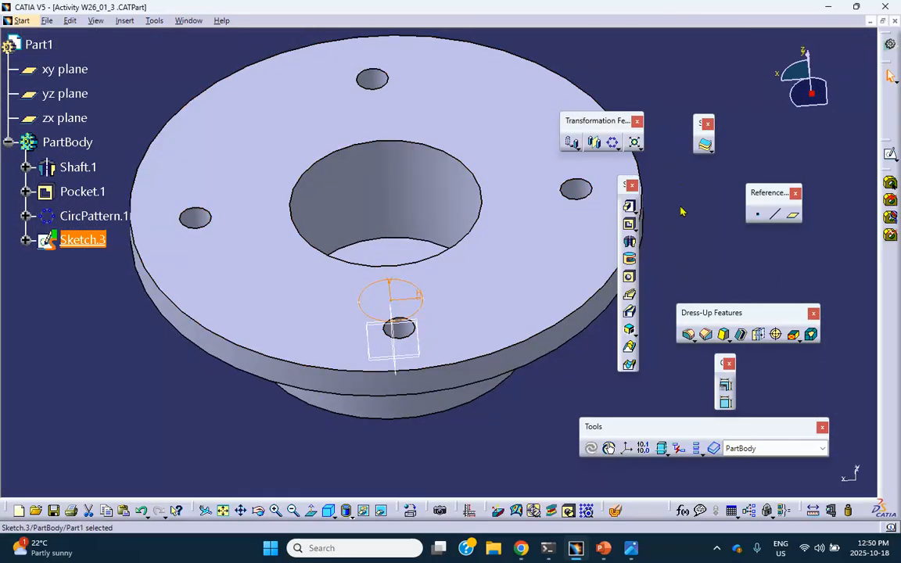
left_click(630, 225)
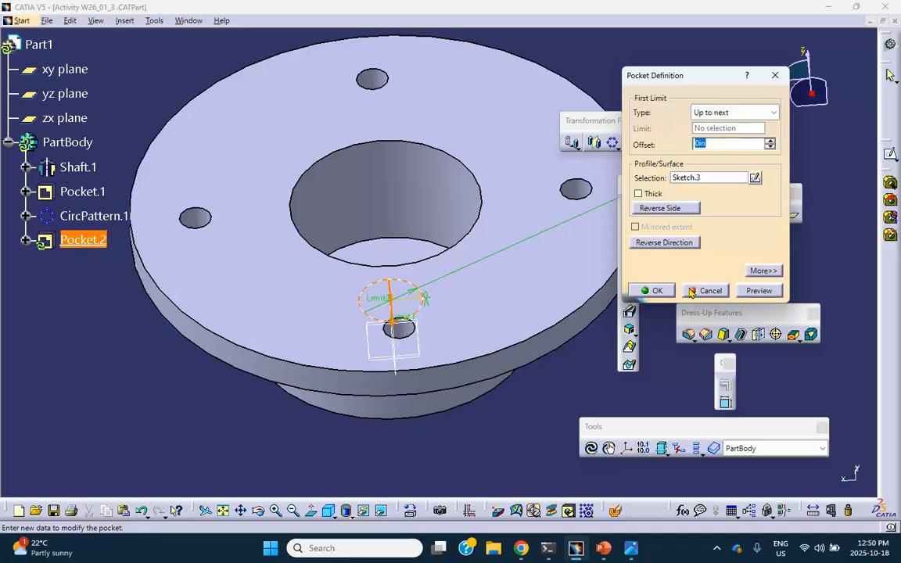
left_click(665, 291)
middle_click_drag(458, 209, 487, 286)
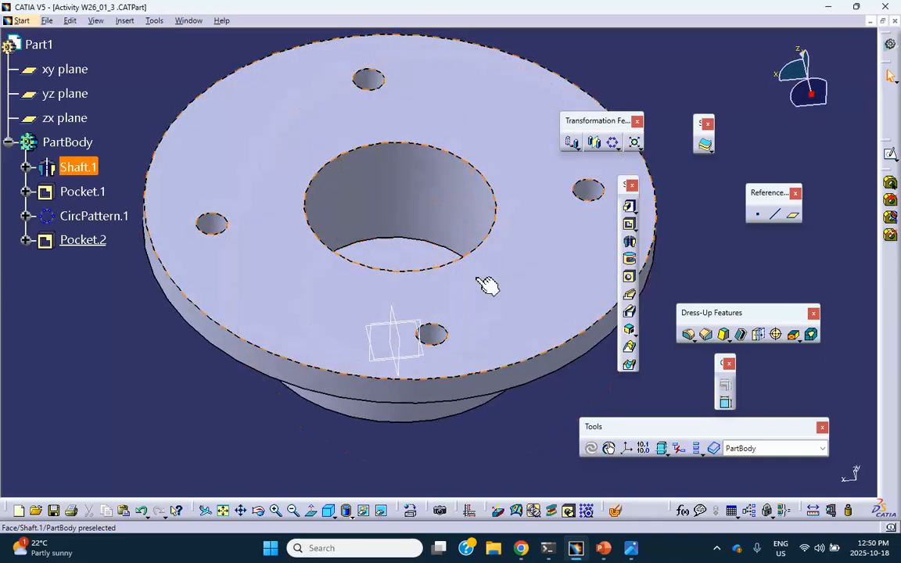
Check the bolt holes against the activity drawing, then set the circle diameter in Pocket.1's sketch to 2 in and exit the sketch
left_click(629, 549)
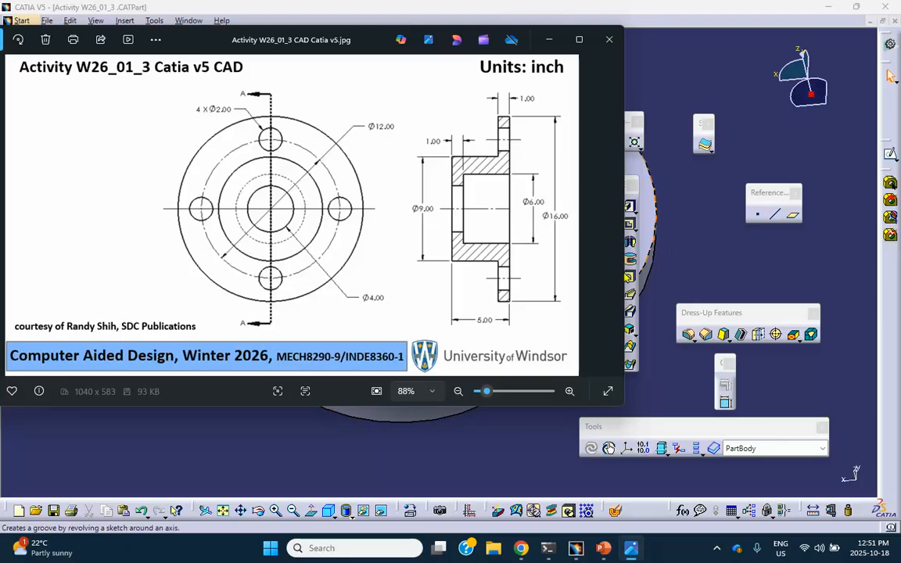
left_click(676, 103)
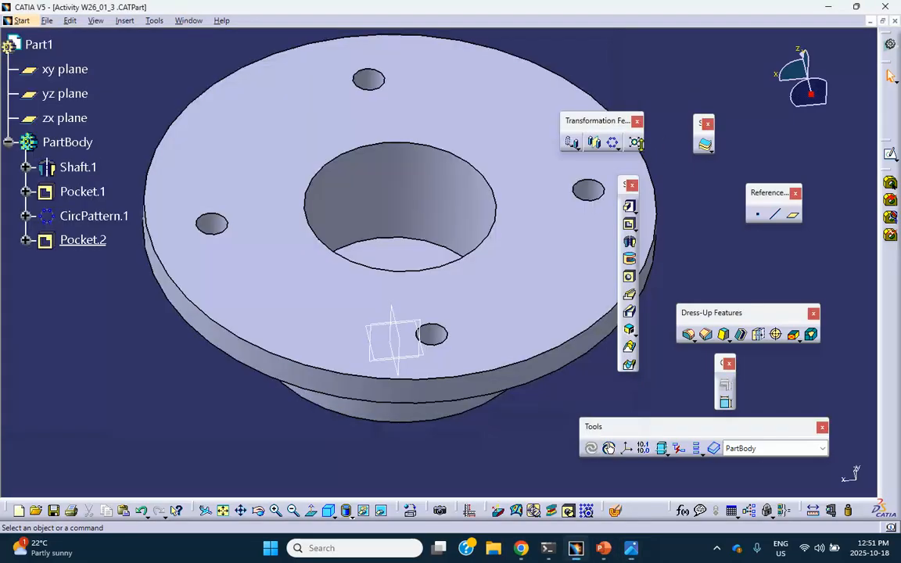
middle_click_drag(521, 337, 359, 346)
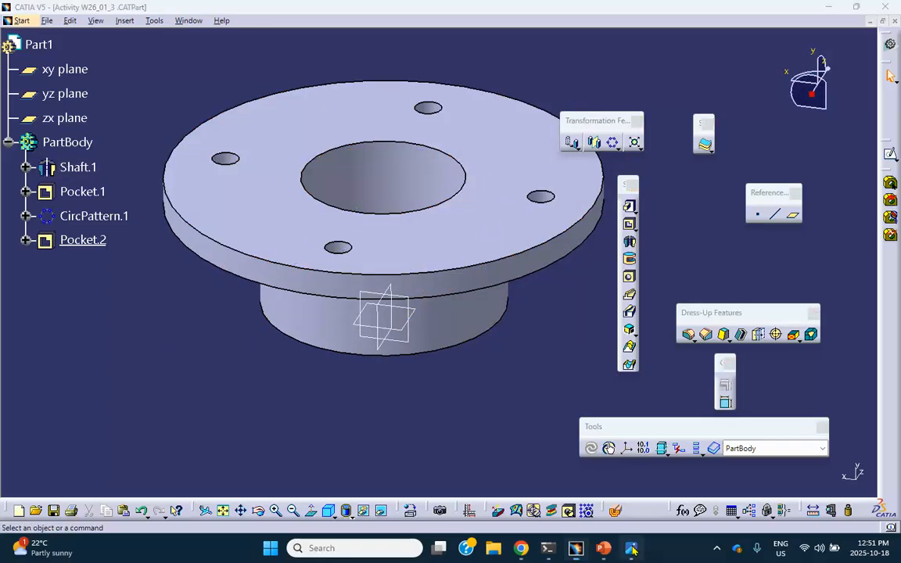
left_click(575, 547)
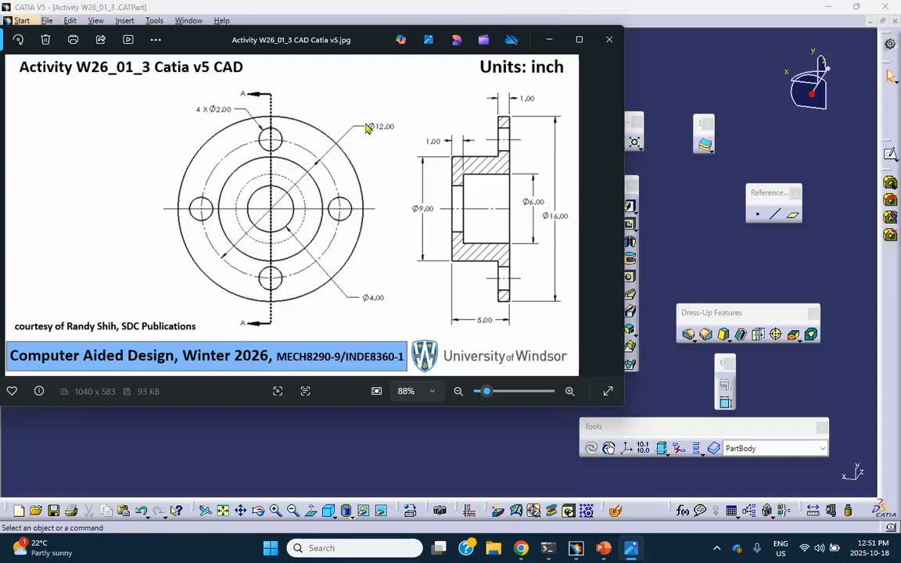
left_click(508, 429)
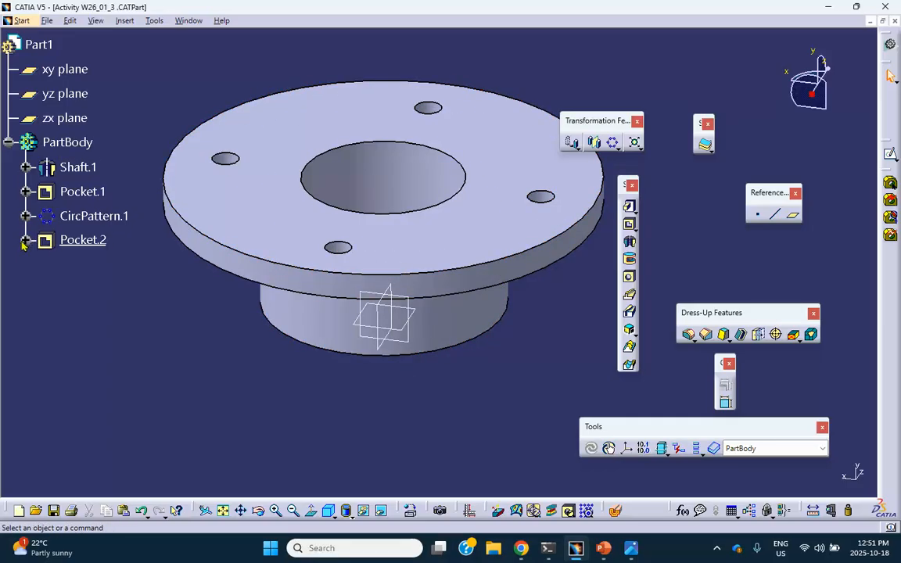
left_click(25, 191)
double_click(96, 215)
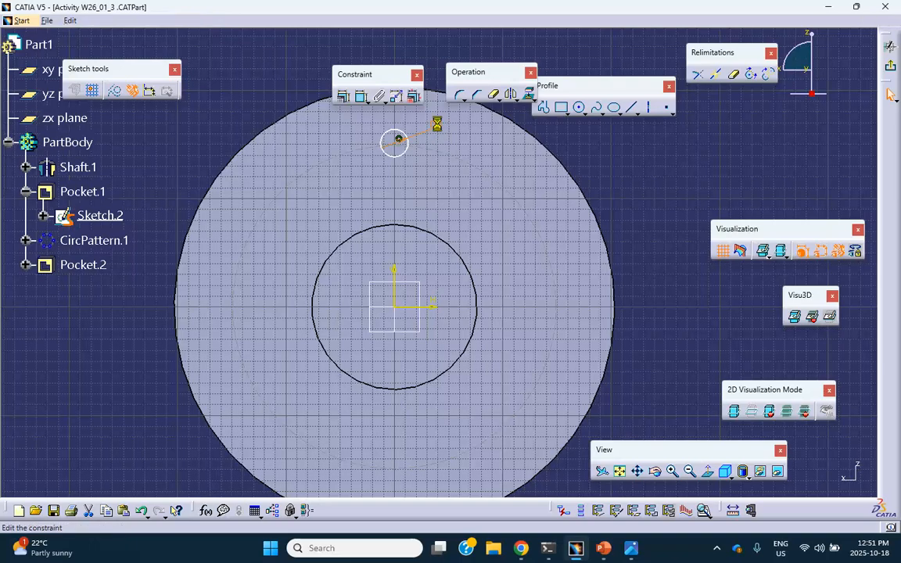
double_click(438, 124)
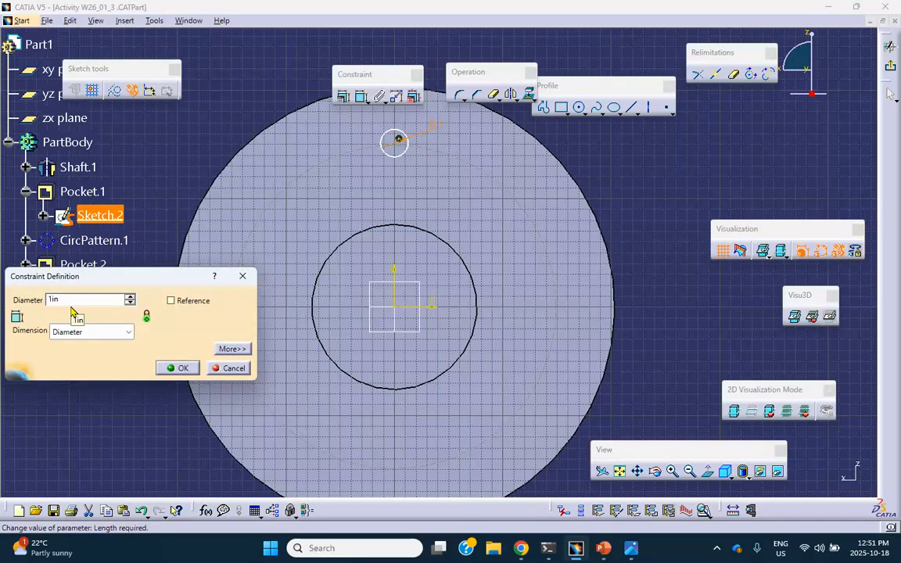
left_click_drag(68, 301, 37, 301)
type("2")
left_click(176, 367)
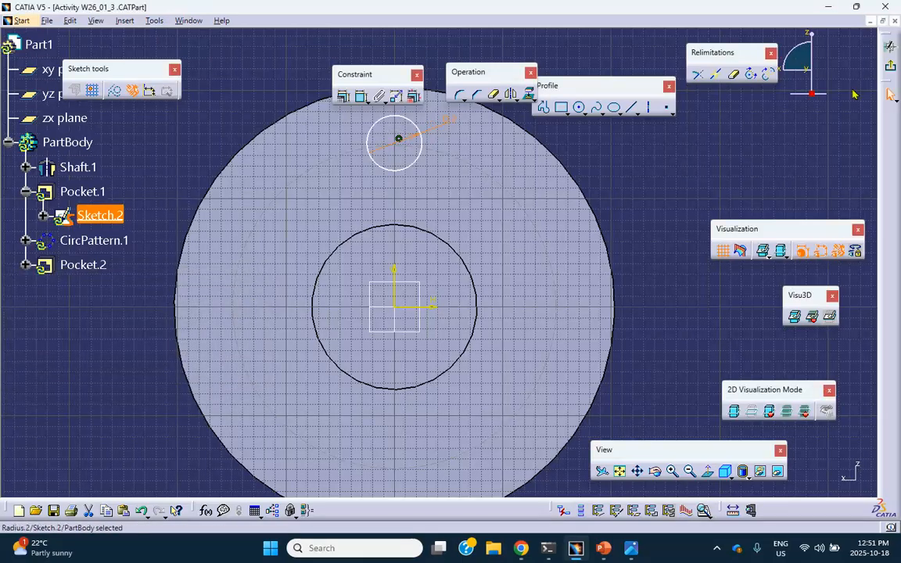
left_click(889, 94)
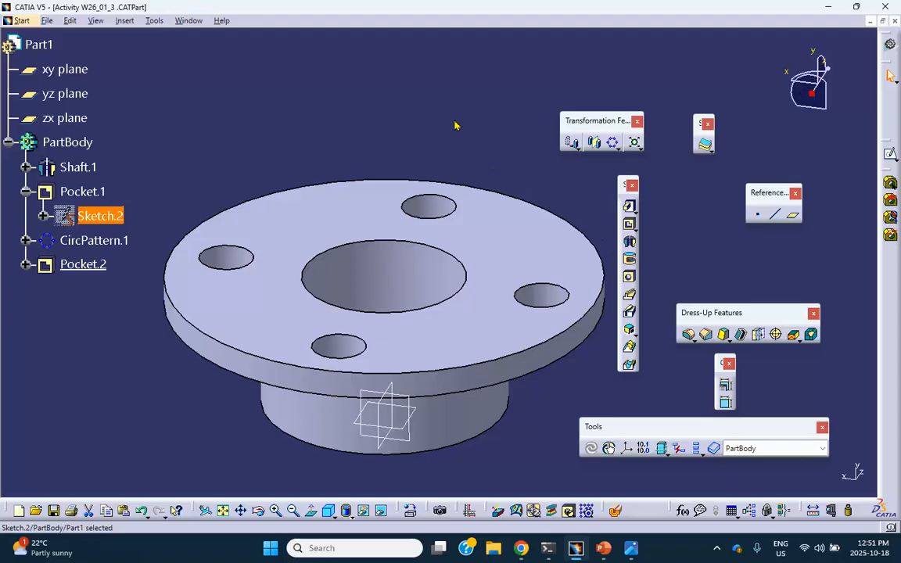
Examine the bolt holes and central hole on the model and compare their sizes with the diameters in the activity drawing
left_click(509, 241)
middle_click_drag(465, 255, 469, 376)
left_click(508, 456)
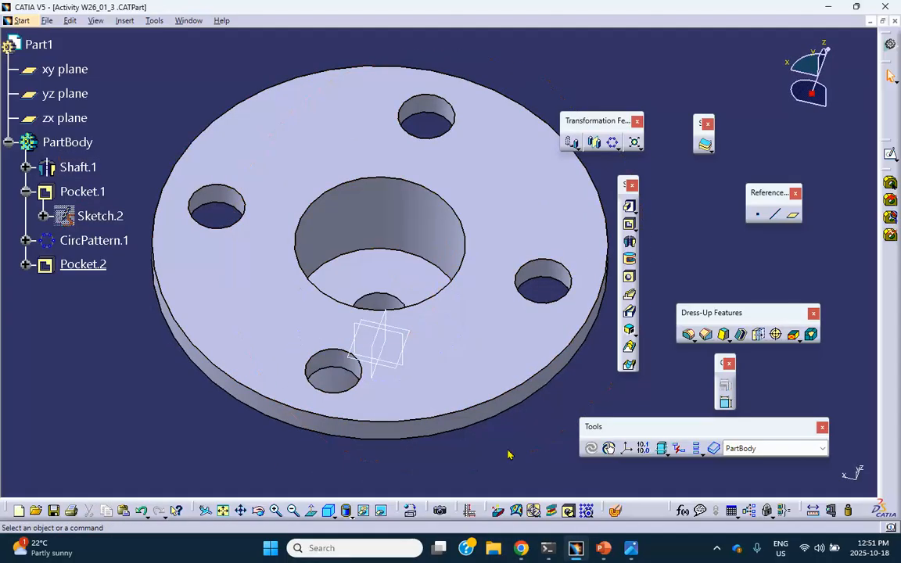
left_click(631, 549)
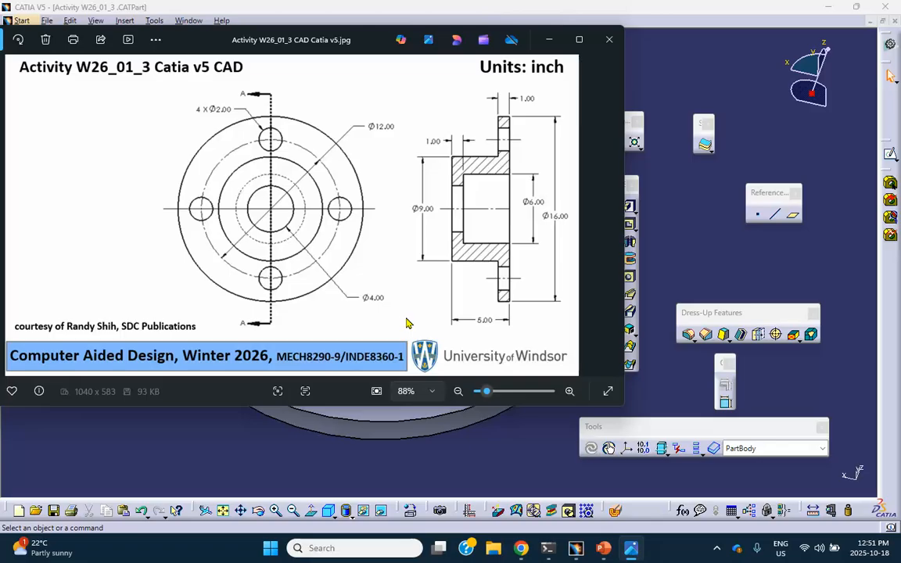
left_click(769, 142)
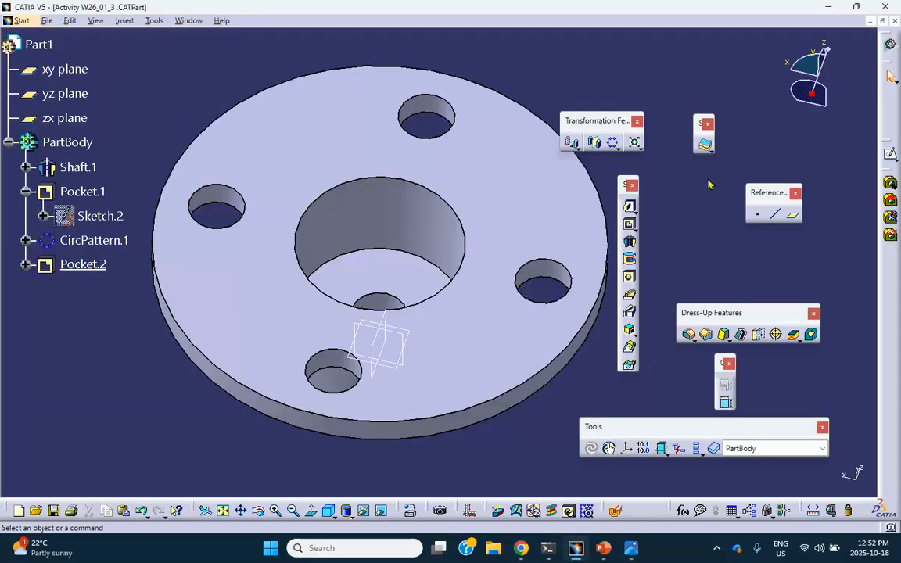
mouse_move(630, 546)
left_click(629, 548)
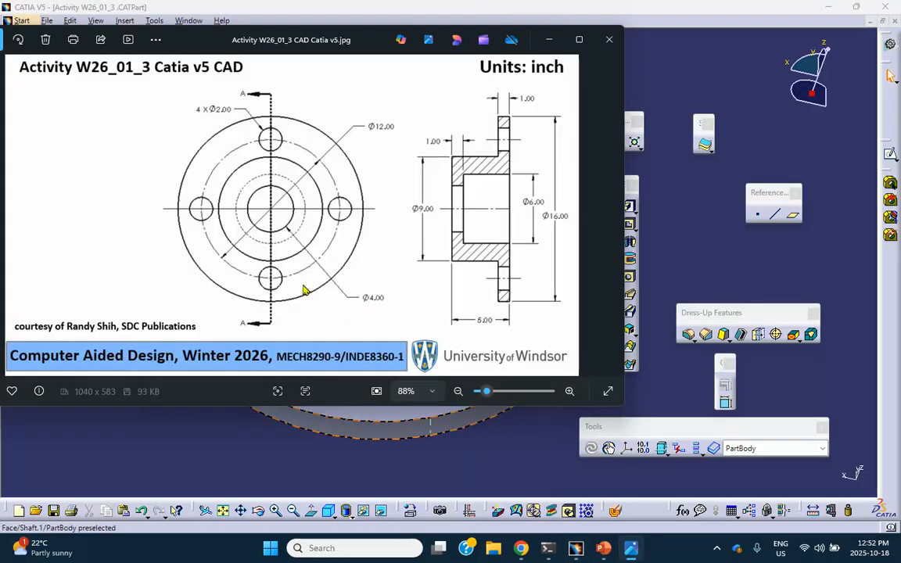
left_click(160, 420)
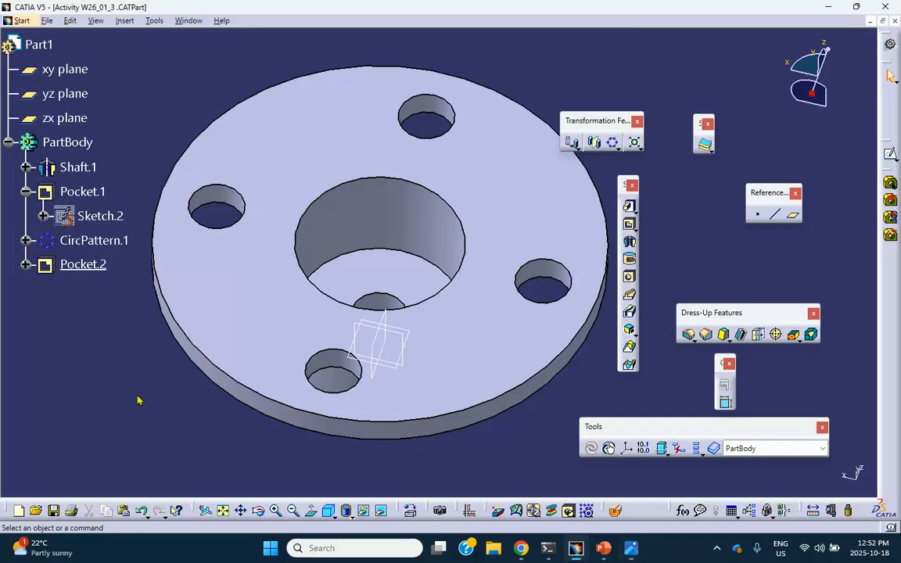
Open Pocket.2's sketch, set the central circle's diameter to 4 in, and exit the sketch
left_click(25, 265)
double_click(100, 289)
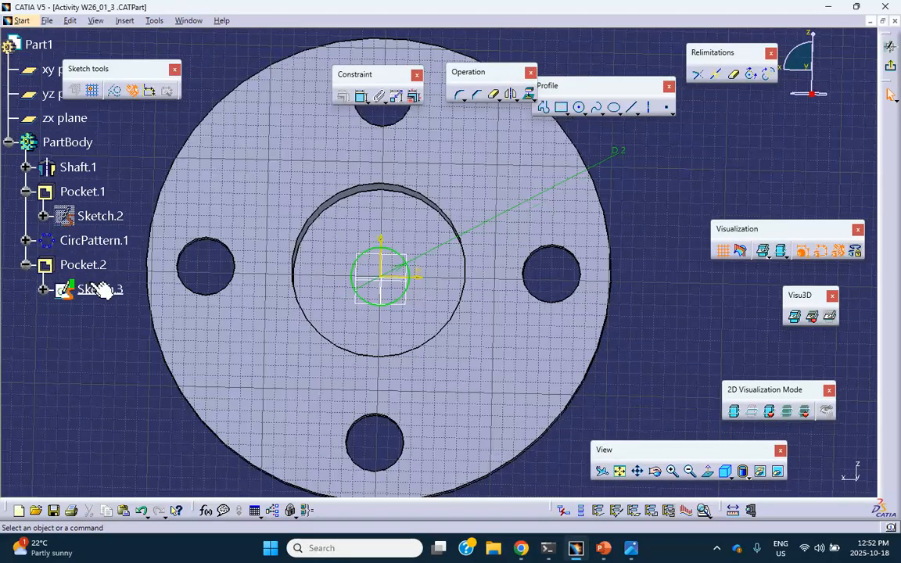
double_click(618, 150)
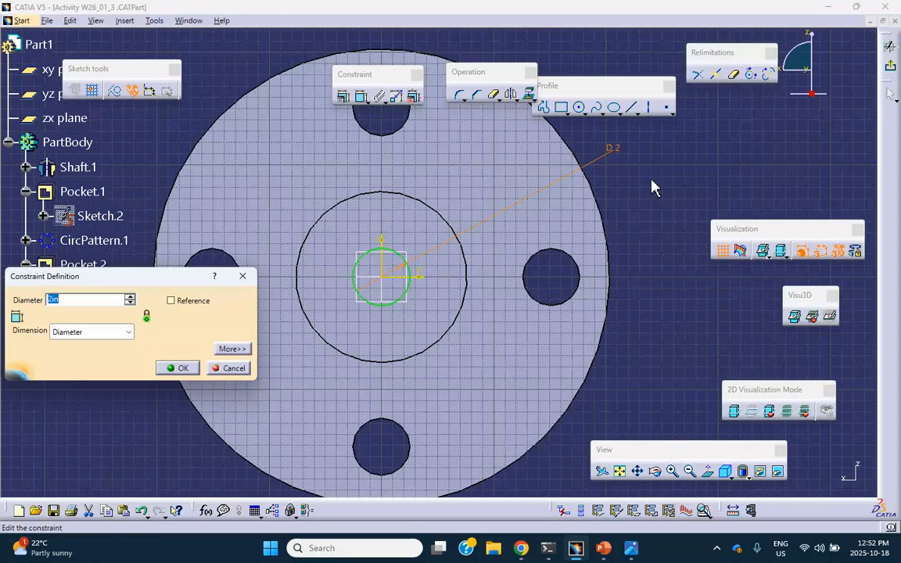
type("4")
left_click(178, 368)
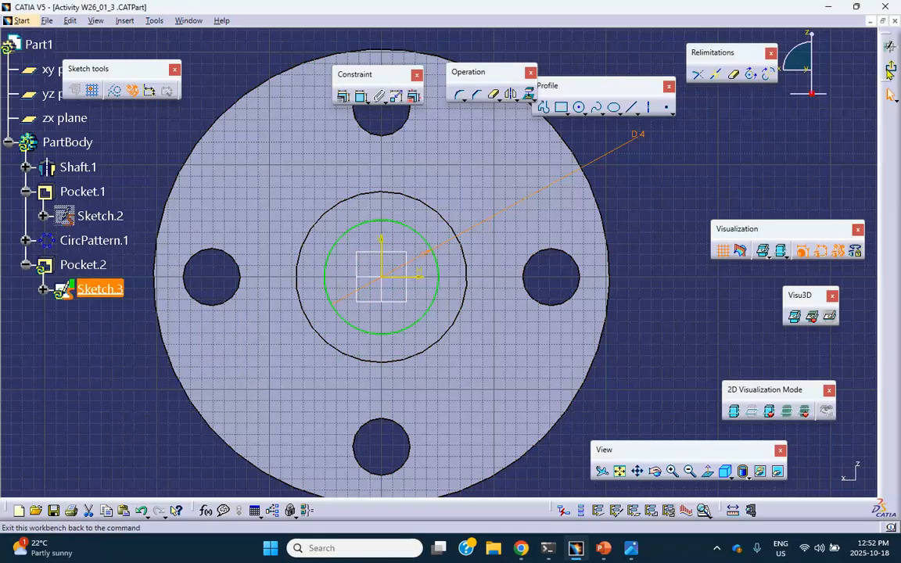
left_click(796, 66)
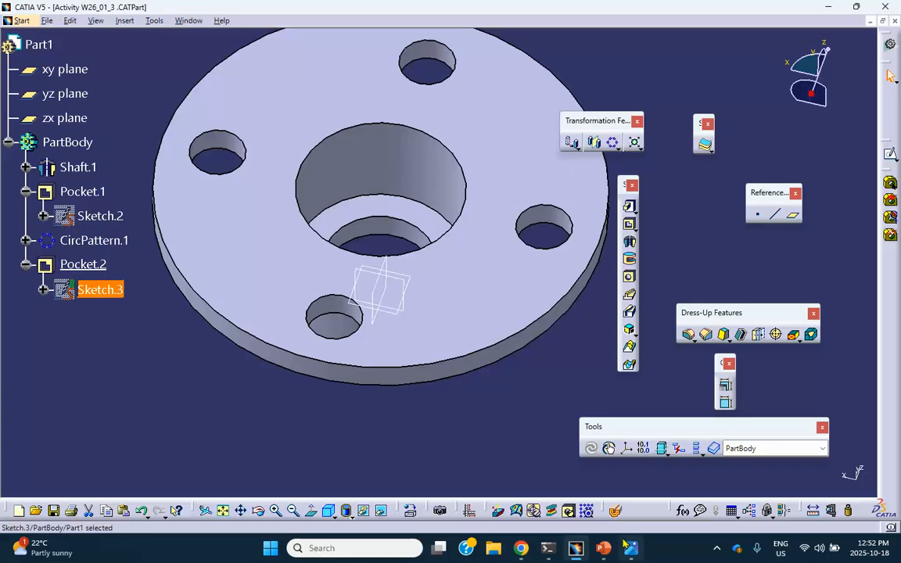
Compare the hub model with the front and section views in the activity drawing
left_click(630, 547)
left_click(630, 547)
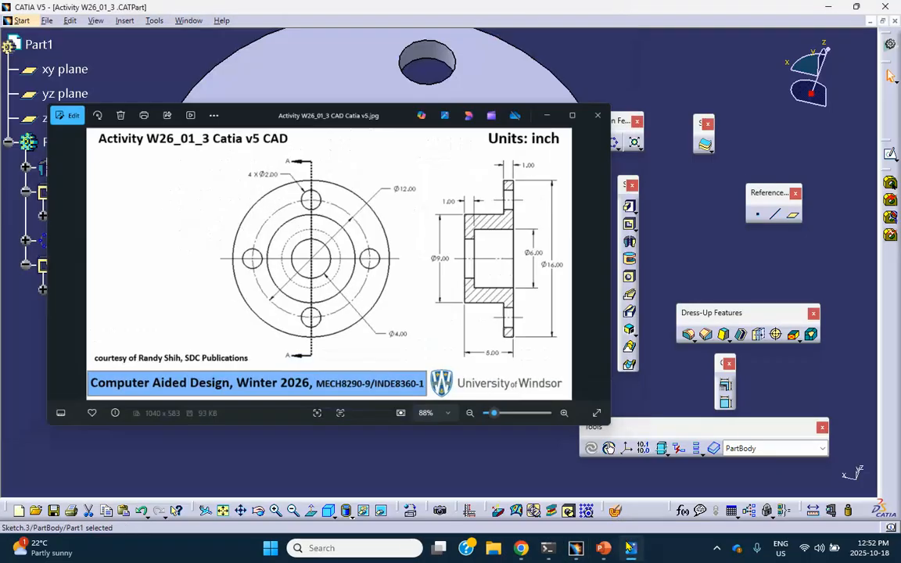
left_click(539, 456)
middle_click_drag(503, 411, 487, 420)
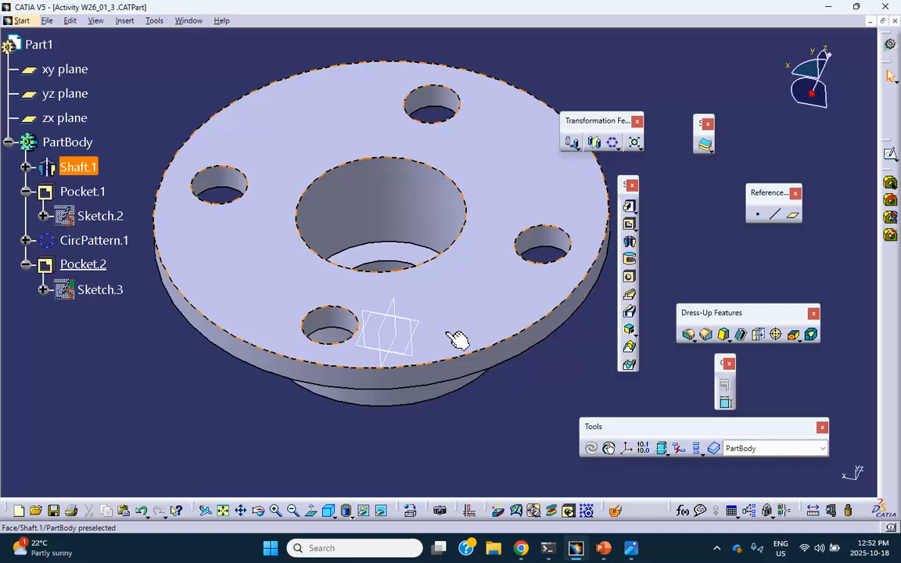
left_click(417, 427)
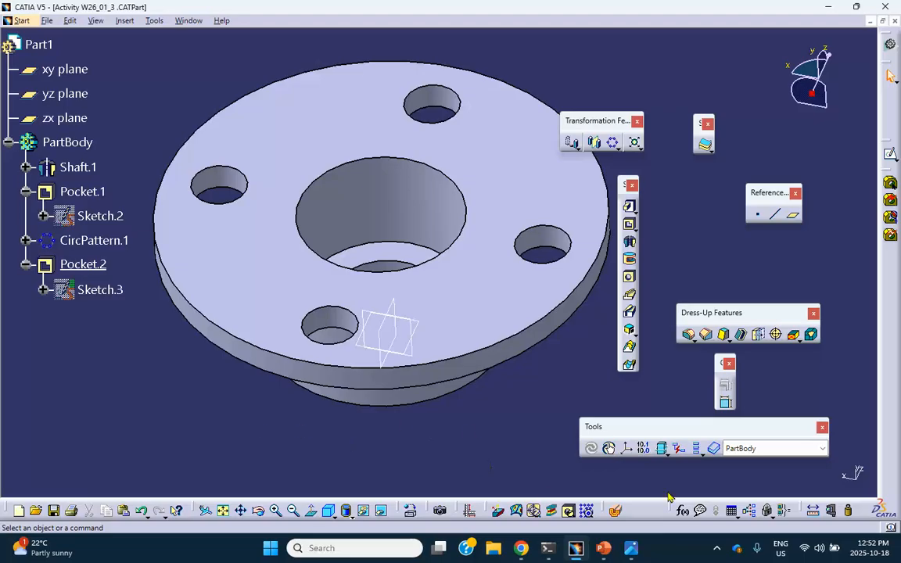
left_click(717, 547)
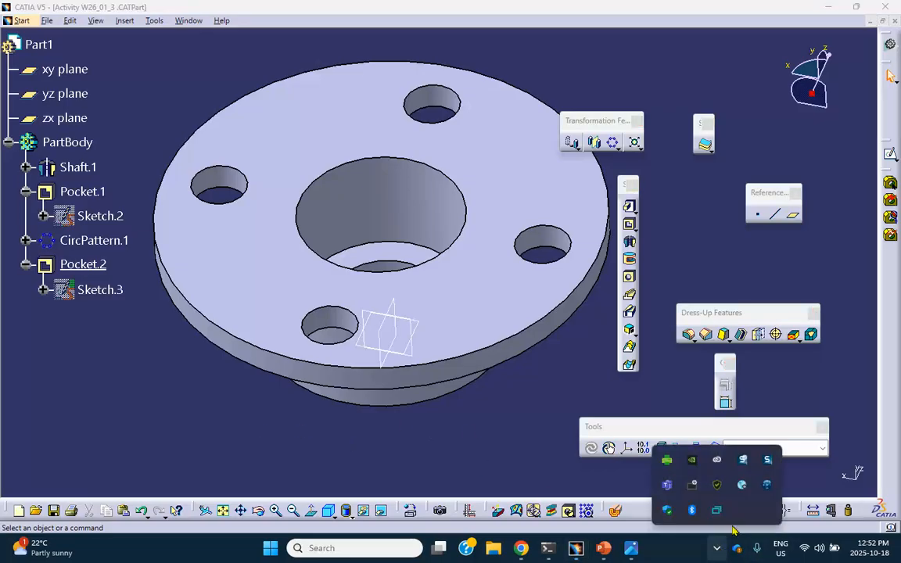